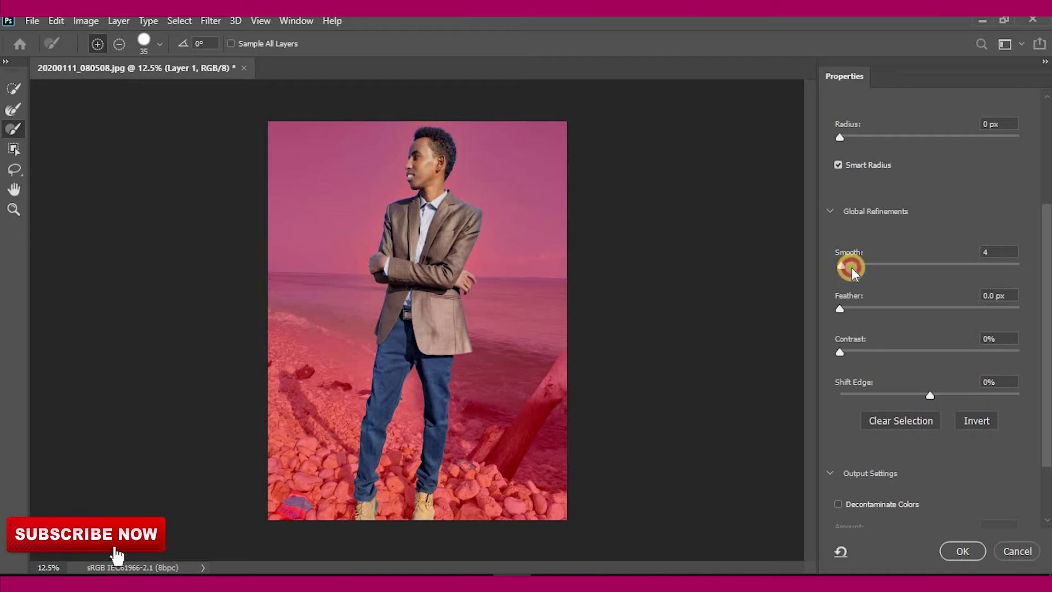
- Refine the man's selection edge with Smooth set to 7 and Shift Edge set to -16%
drag(853, 268, 852, 267)
click(842, 386)
mouse_move(918, 395)
mouse_down()
mouse_move(906, 393)
mouse_move(915, 392)
mouse_up()
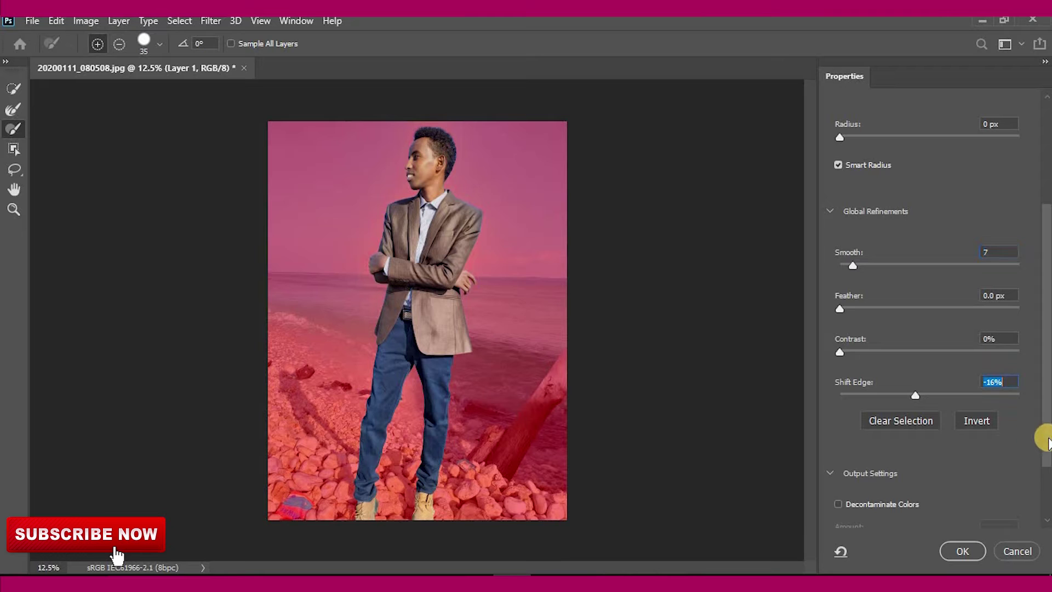
- Output the refined selection as a New Layer with Layer Mask
scroll(1047, 453, down, 2)
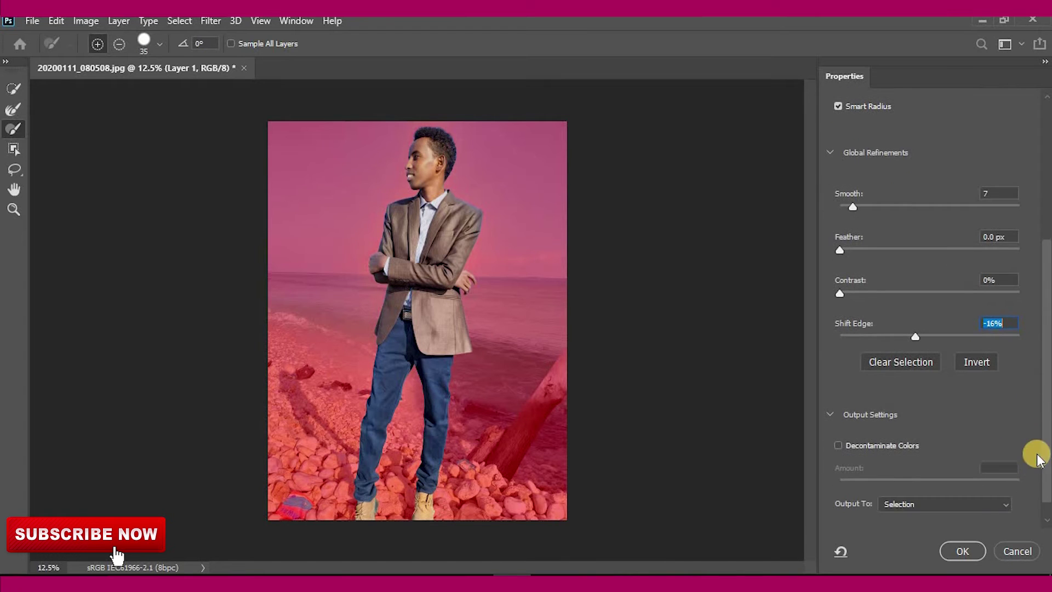
scroll(1036, 446, down, 1)
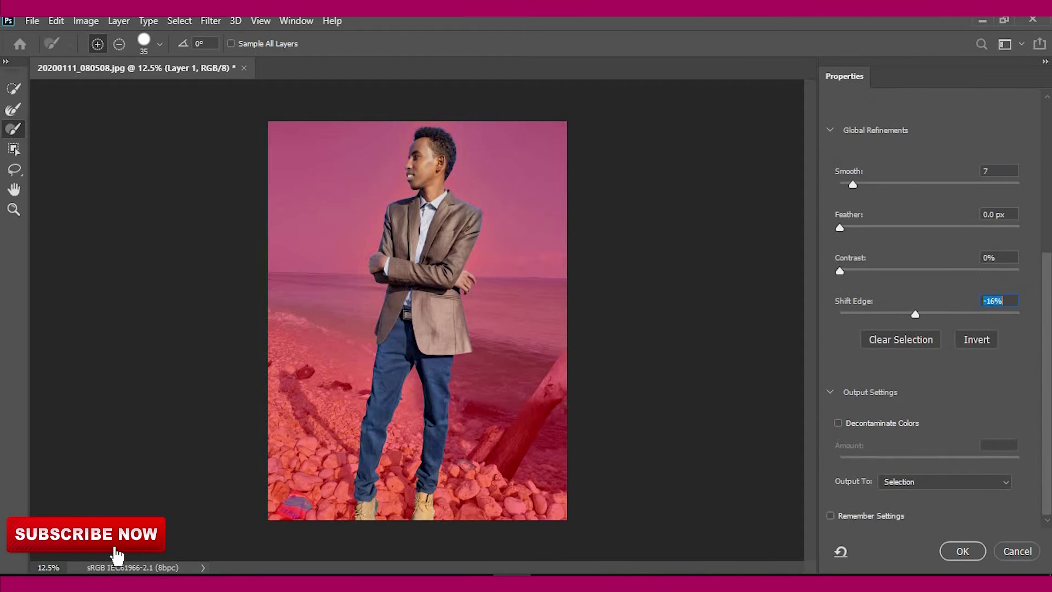
click(942, 481)
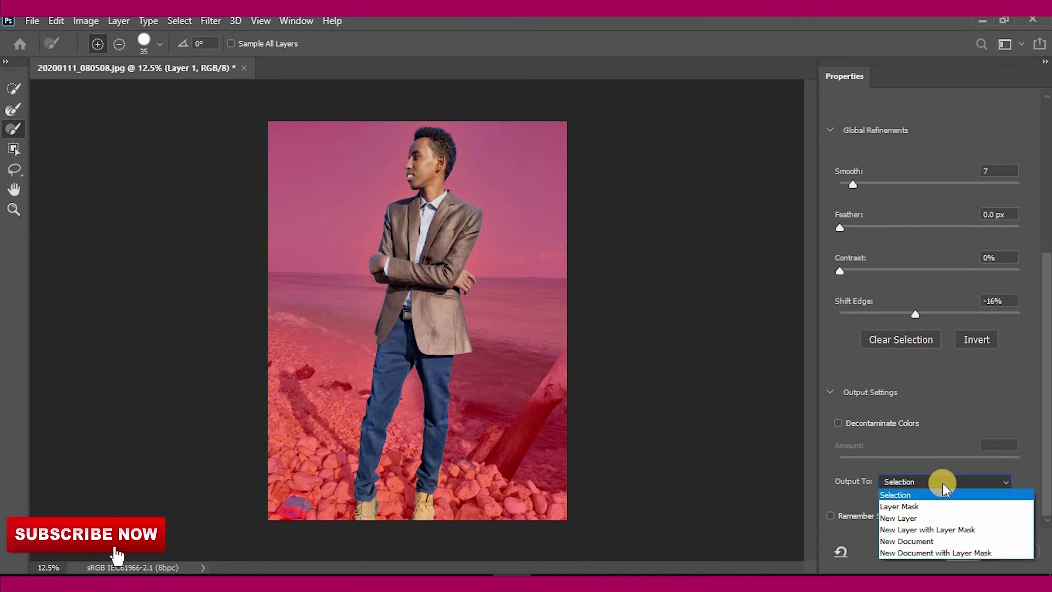
click(944, 530)
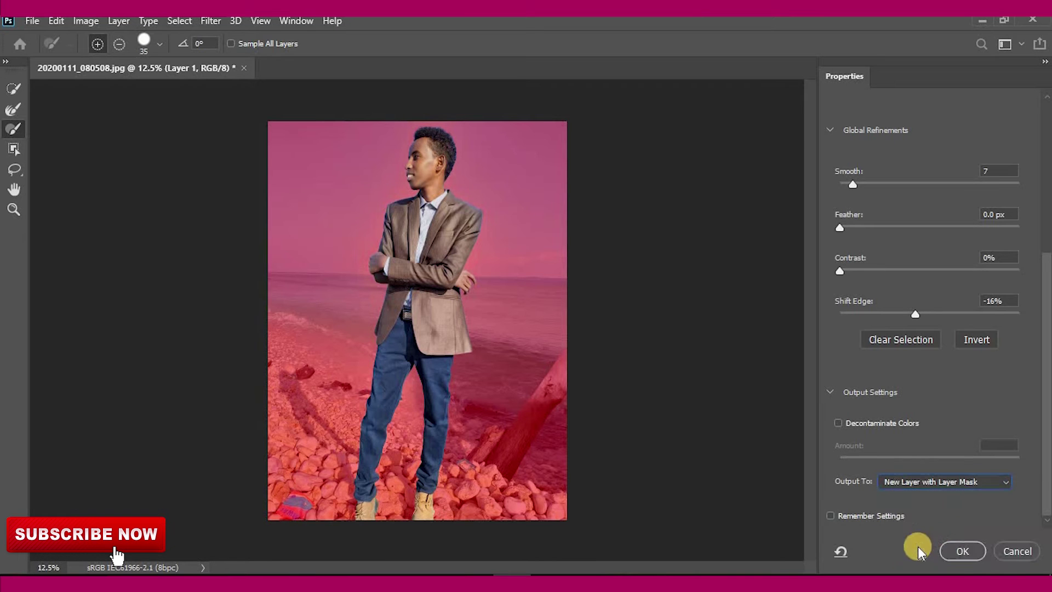
click(959, 551)
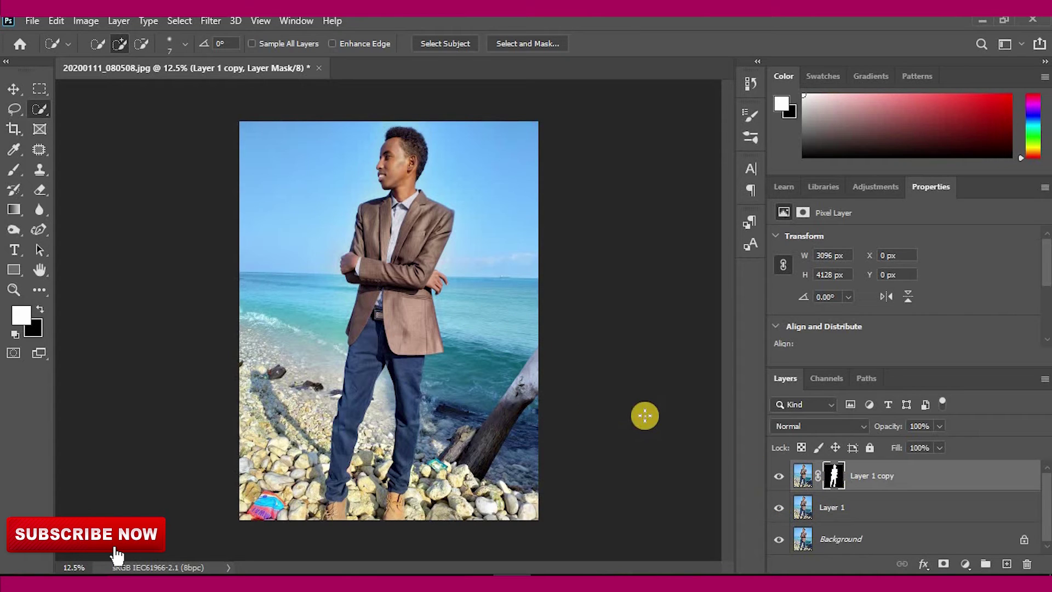
- Hide Layer 1 and the Background layer to show only the cutout, and examine its edges along the legs
click(778, 509)
click(778, 540)
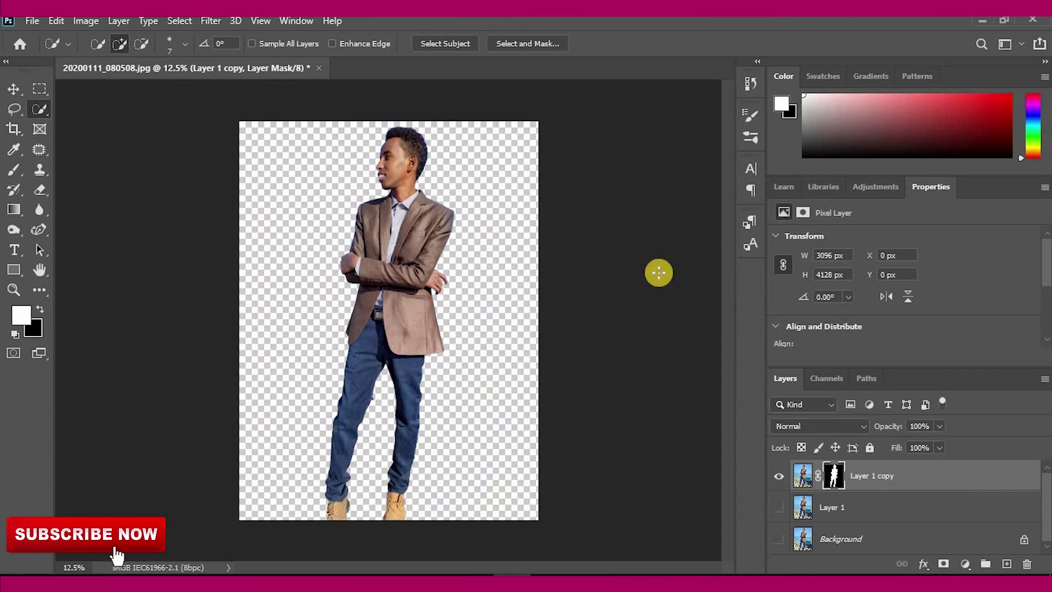
key(ctrl+plus)
key(ctrl+plus)
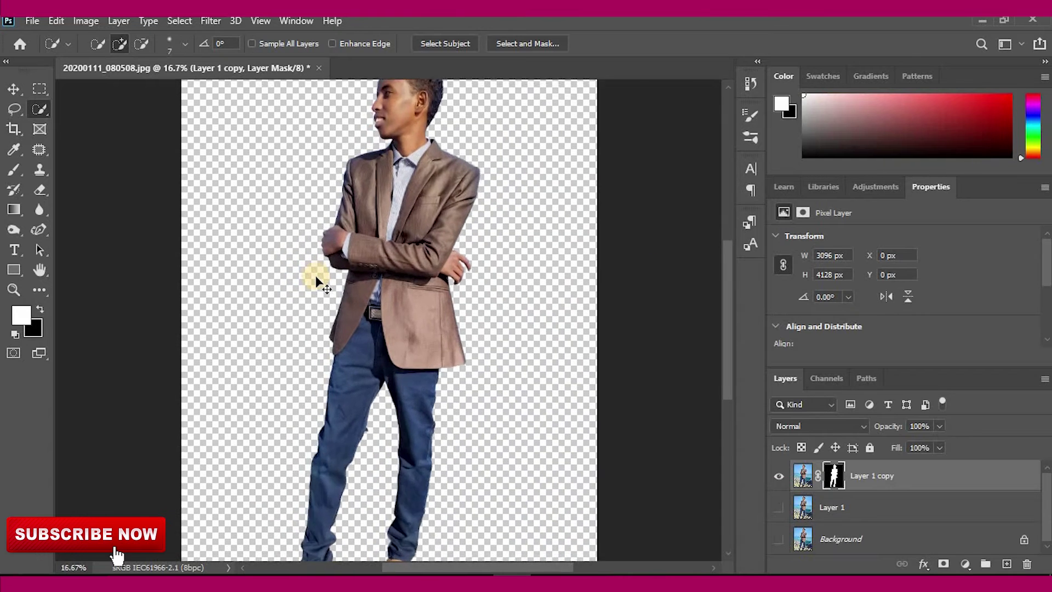
drag(728, 295, 734, 357)
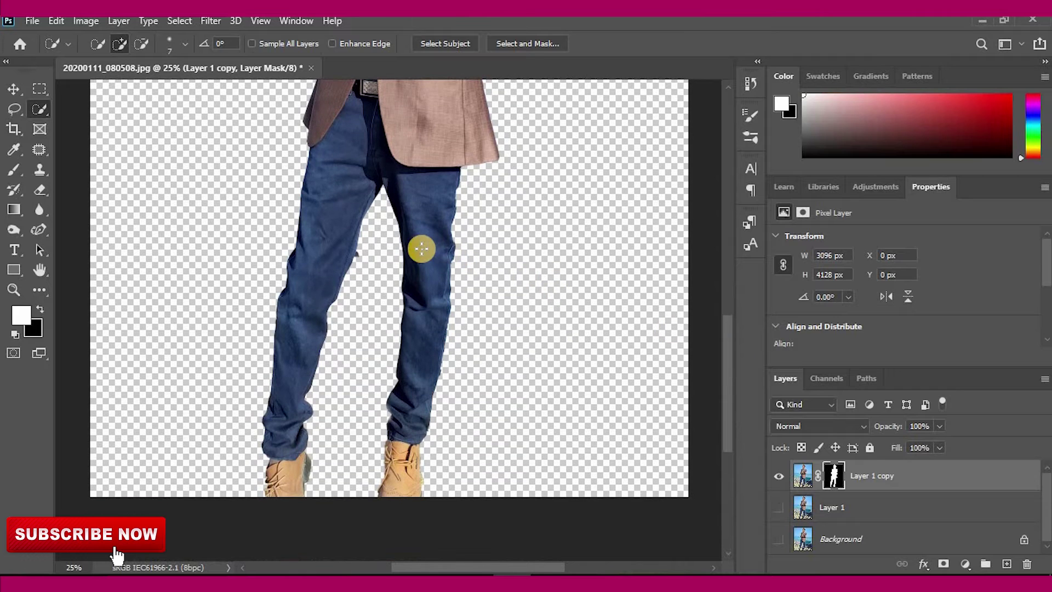
click(836, 475)
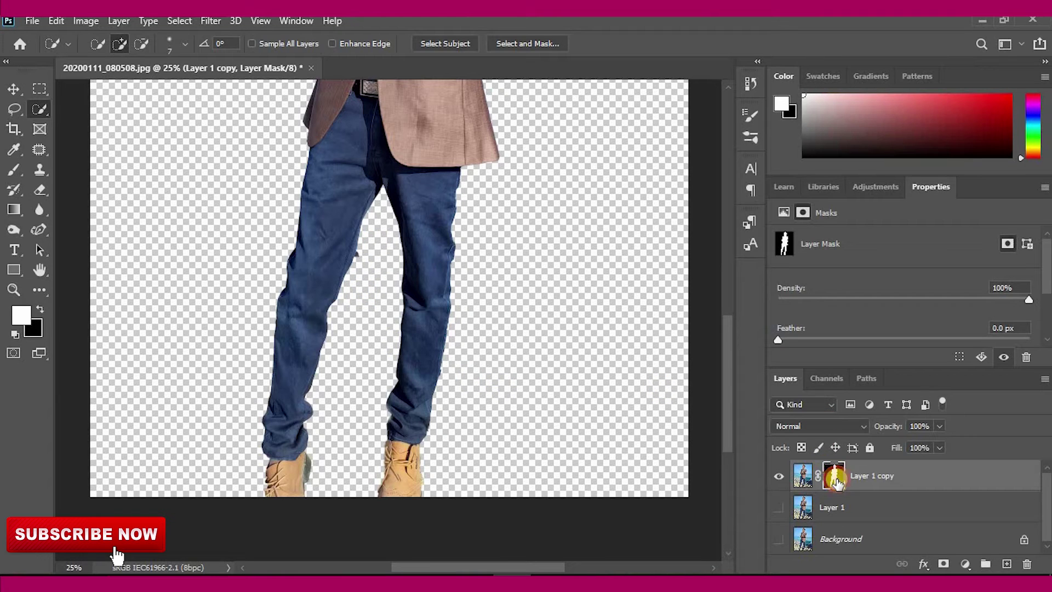
mouse_move(303, 272)
mouse_down()
mouse_move(247, 270)
mouse_move(96, 178)
mouse_up()
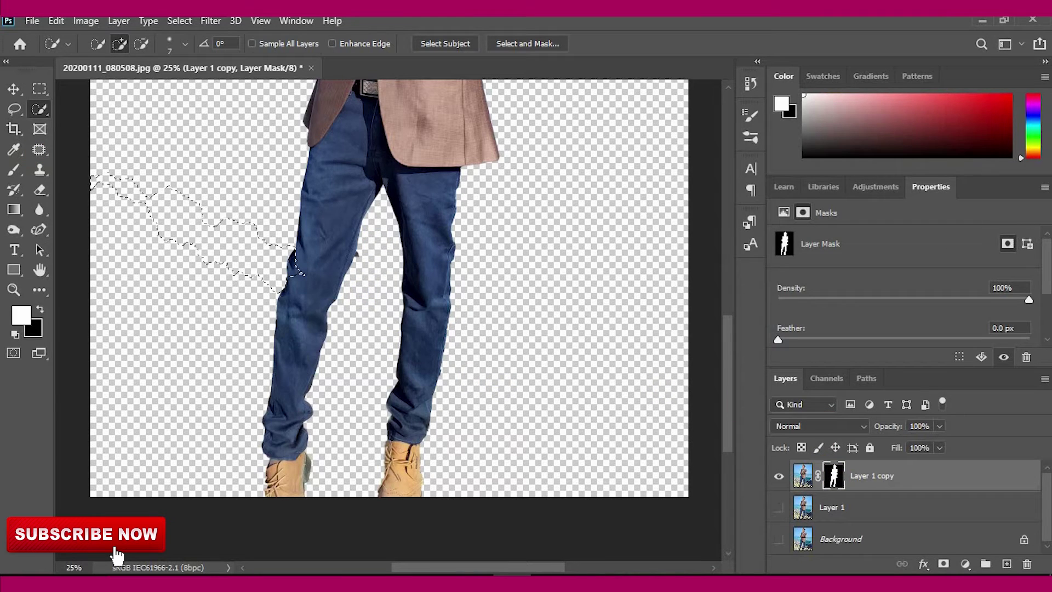
key(ctrl+d)
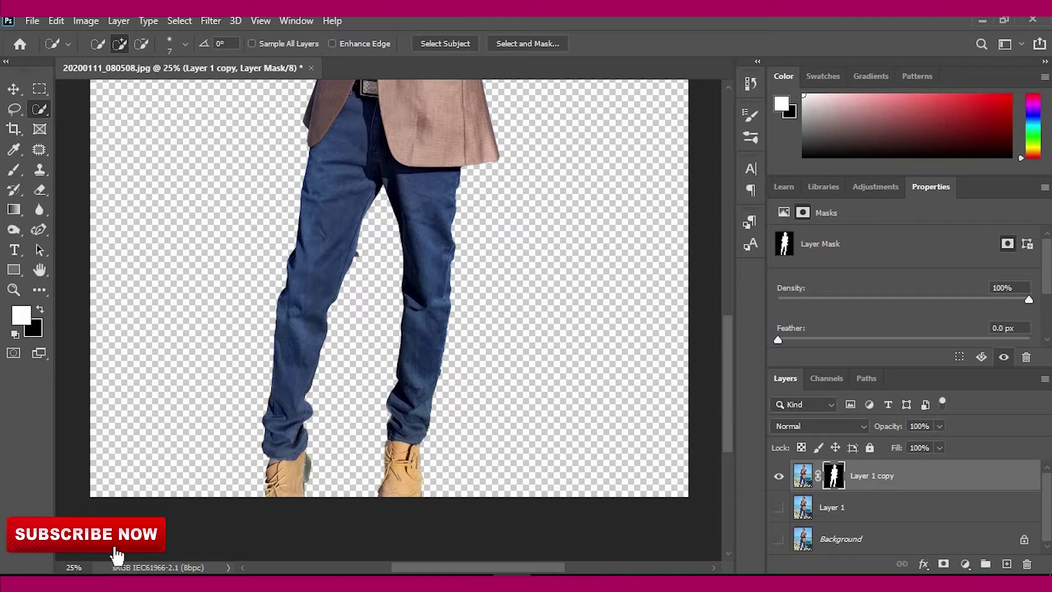
- Paint black with a 50 px brush on Layer 1 copy's mask to hide the leftover fragment beside the inner knee
click(14, 170)
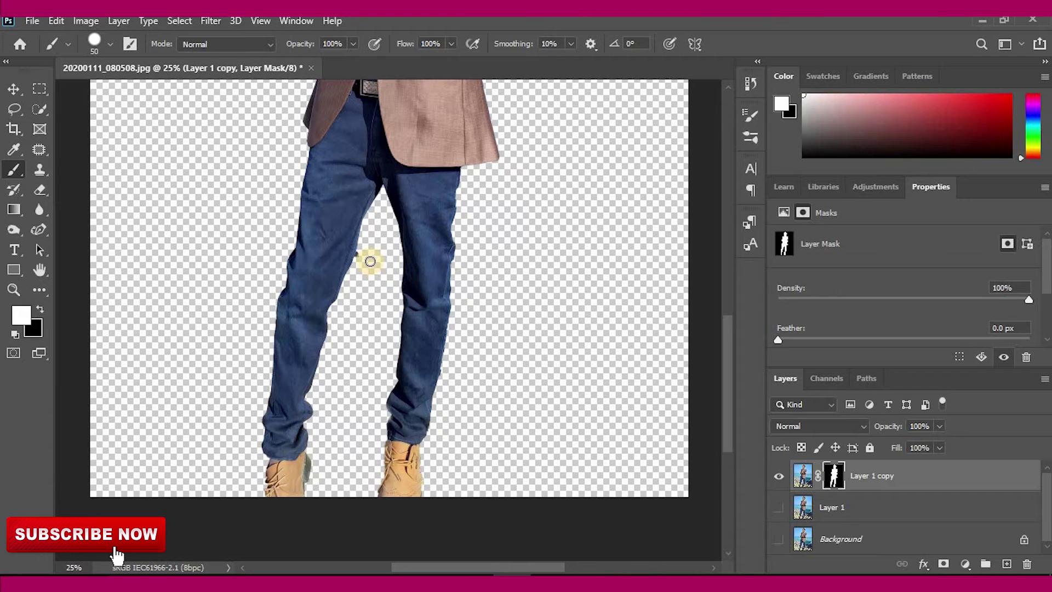
key(ctrl+plus)
key(ctrl+plus)
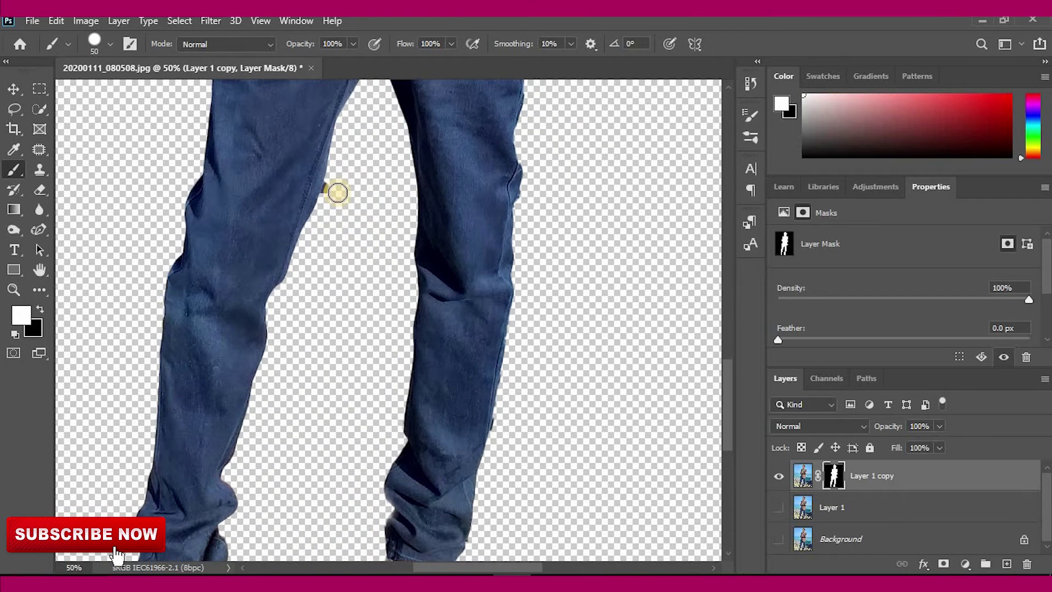
mouse_move(331, 191)
mouse_down()
mouse_move(346, 238)
mouse_move(351, 184)
mouse_move(402, 100)
mouse_move(361, 149)
mouse_move(374, 221)
mouse_move(353, 174)
mouse_move(385, 156)
mouse_move(389, 211)
mouse_move(382, 167)
mouse_move(385, 189)
mouse_up()
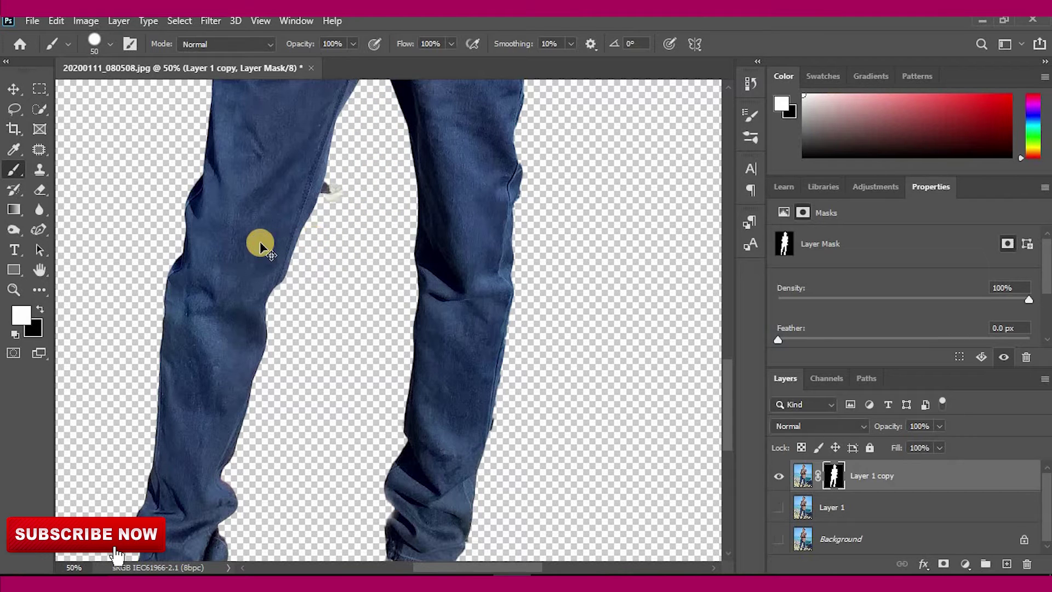
click(40, 310)
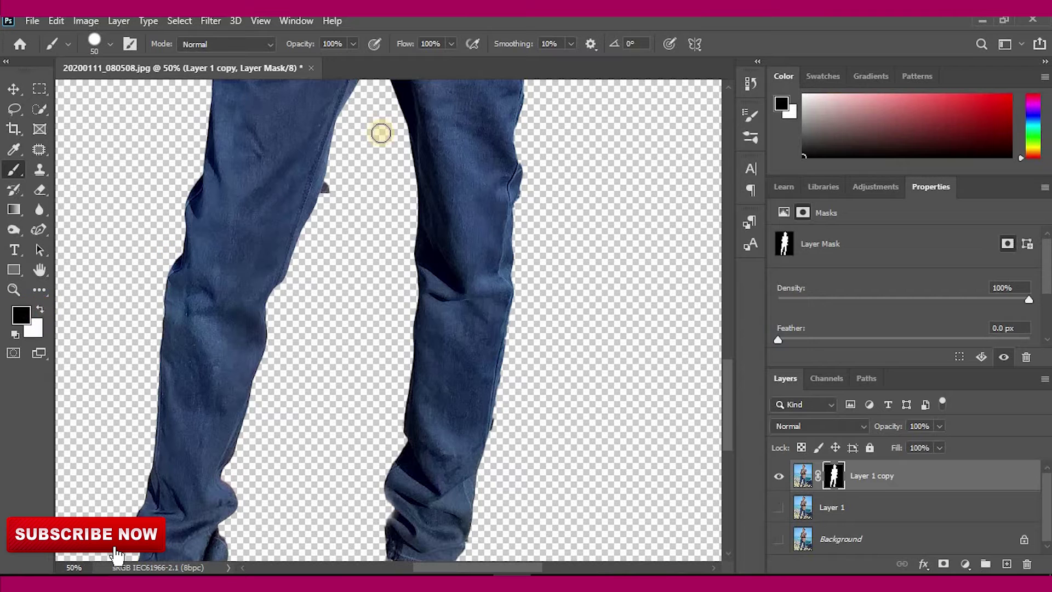
drag(333, 185, 329, 193)
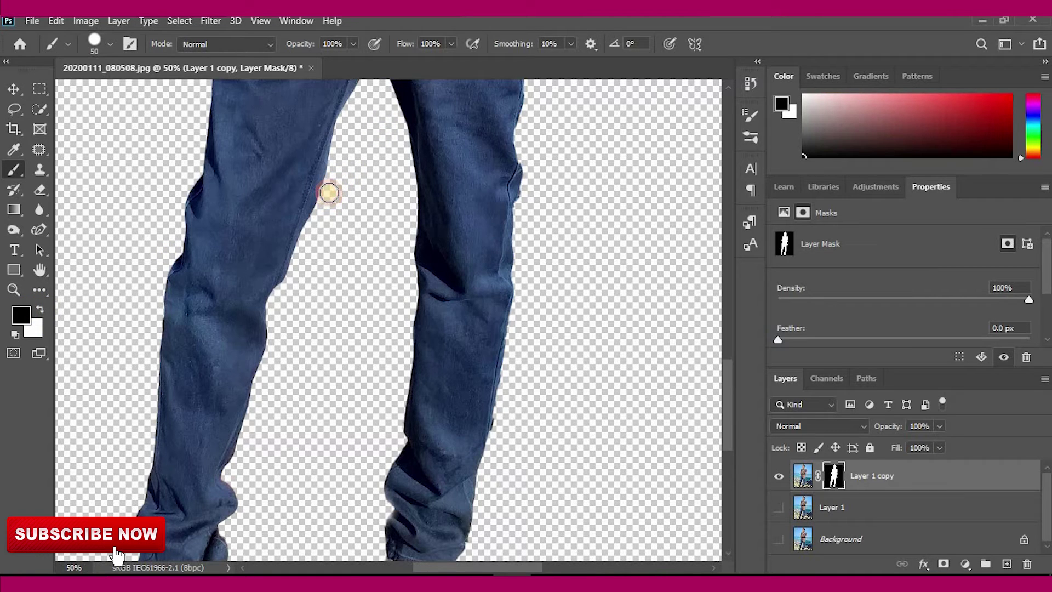
- Try a black stroke on the trouser leg and a white stroke between the legs on the mask, undoing each
mouse_move(260, 245)
mouse_down()
mouse_move(250, 185)
mouse_move(250, 237)
mouse_up()
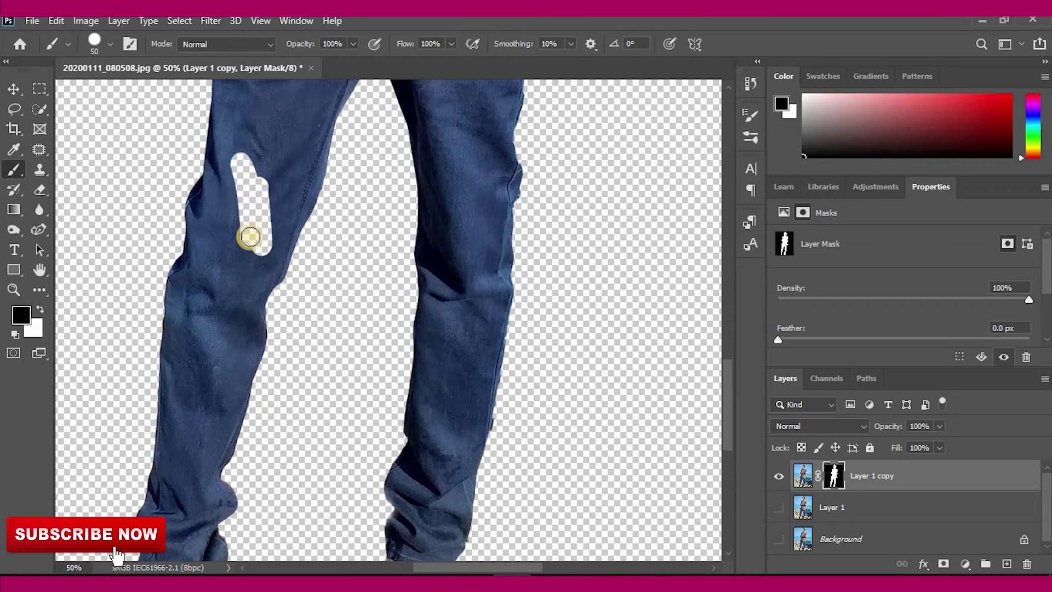
key(ctrl+z)
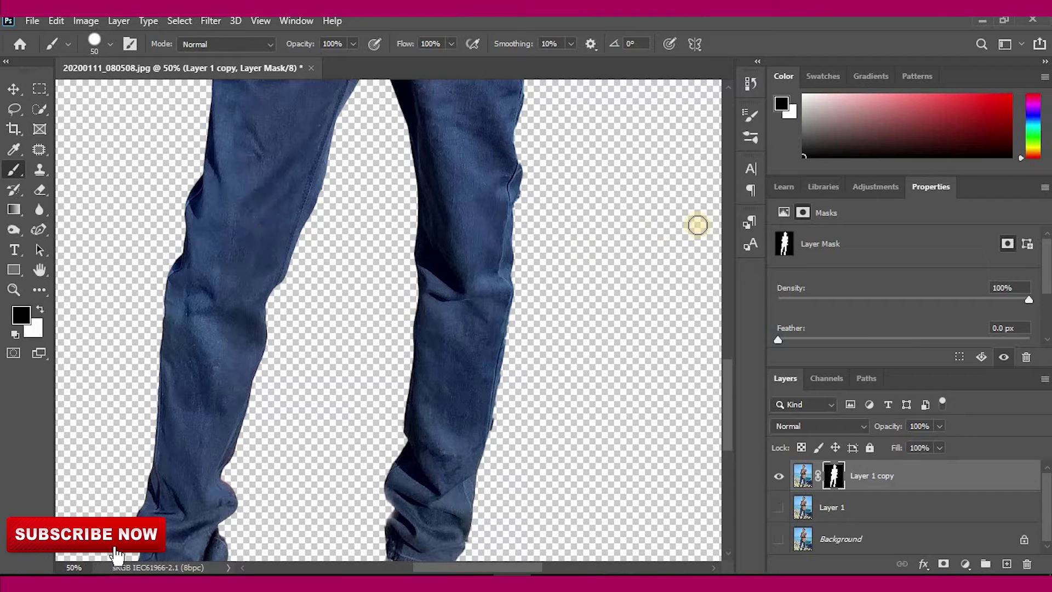
drag(731, 416, 731, 428)
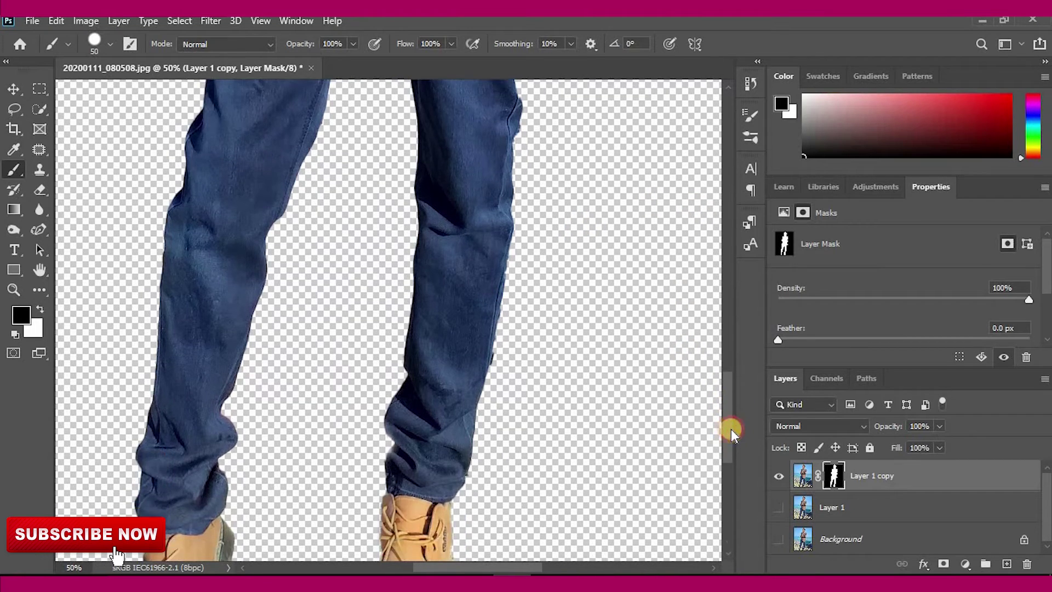
click(41, 310)
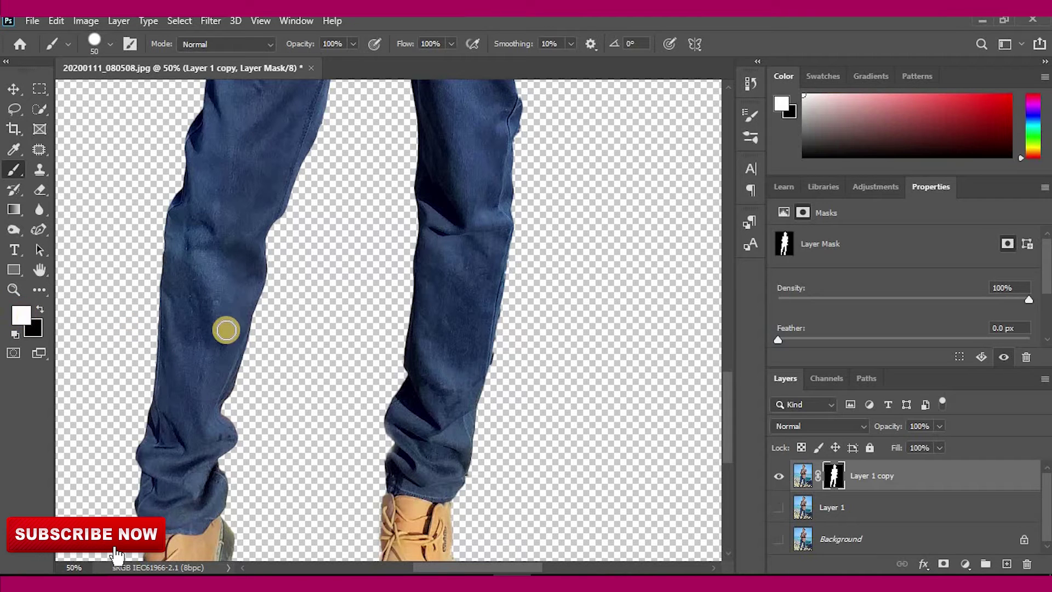
drag(270, 351, 307, 355)
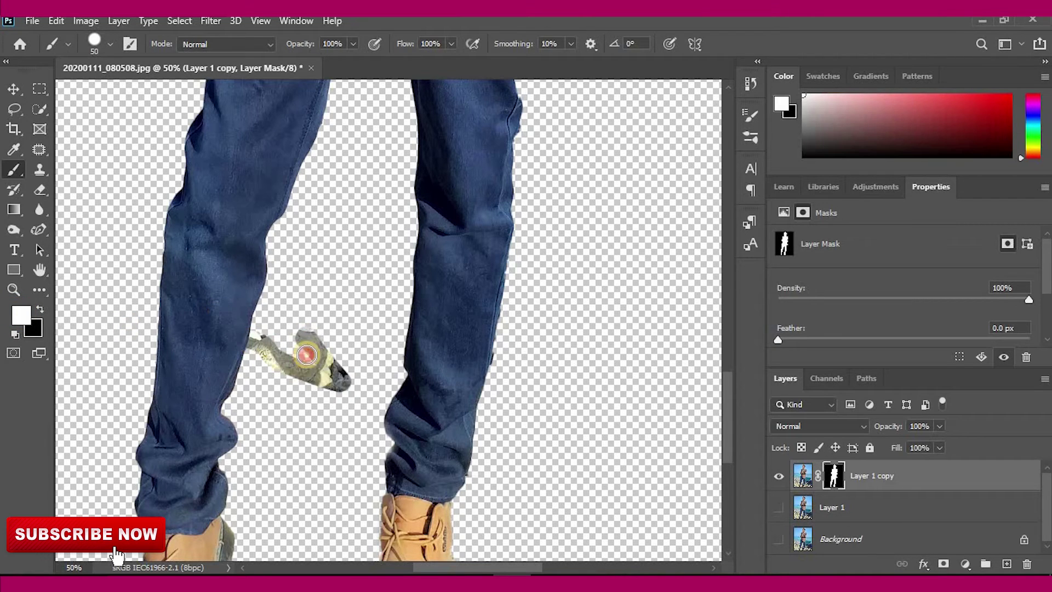
key(ctrl+z)
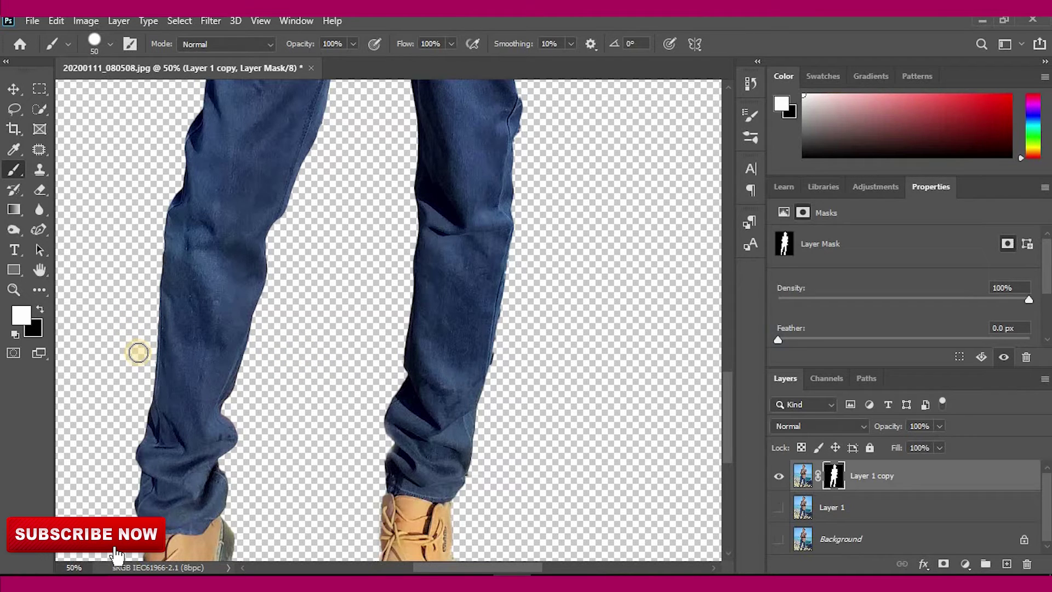
- Swap the foreground and background colours so the mask brush paints with black
key(x)
key(x)
key(x)
key(x)
key(x)
key(x)
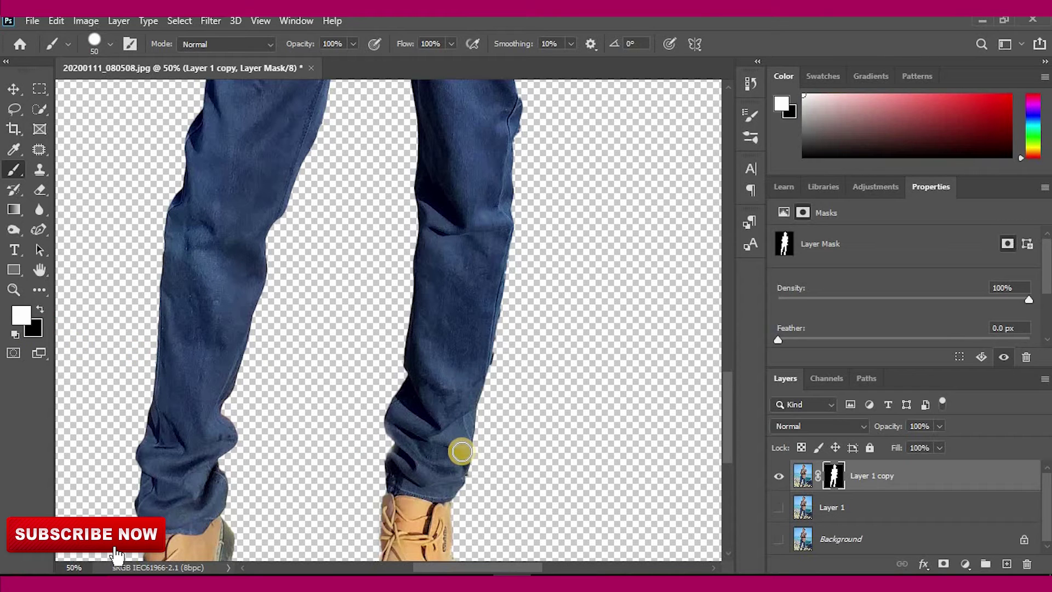
key(x)
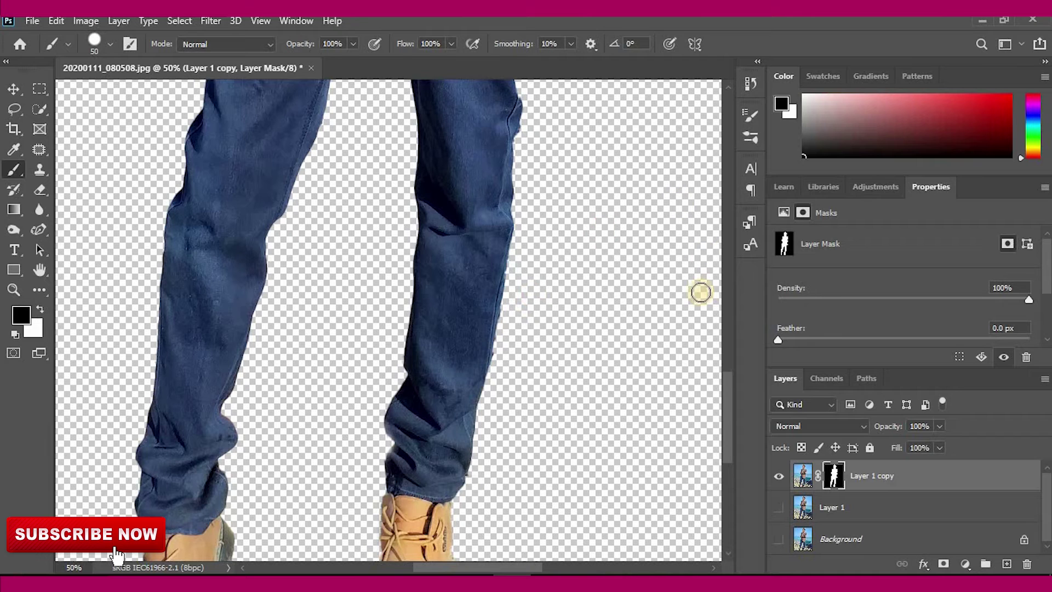
- Paint white with a 25 px brush on the layer mask to restore the missing fingertip and the base of that finger
key(ctrl+minus)
key(ctrl+minus)
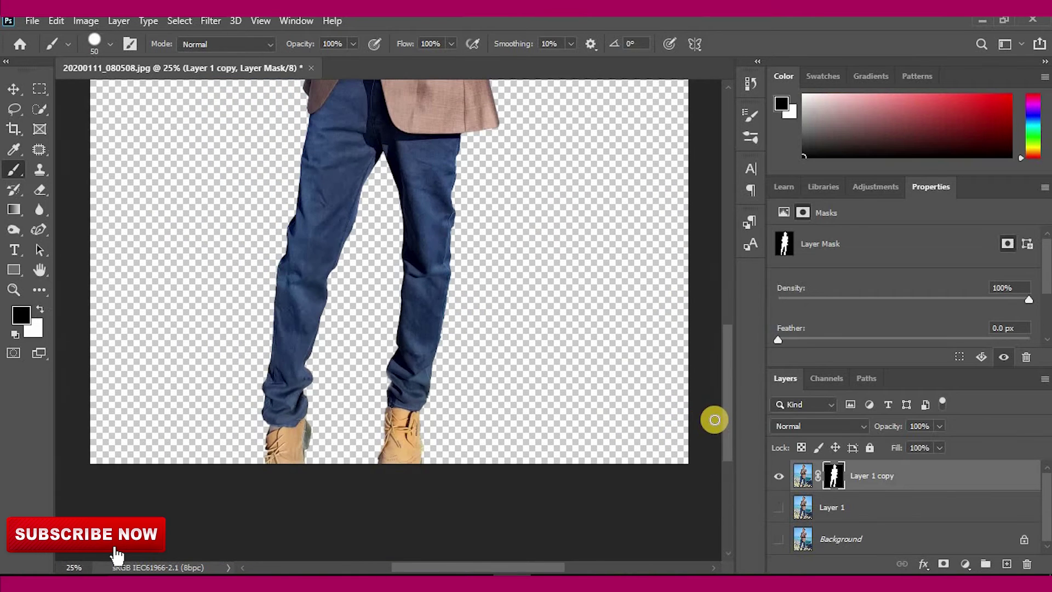
drag(728, 419, 735, 326)
key(ctrl+plus)
key(ctrl+plus)
key(ctrl+plus)
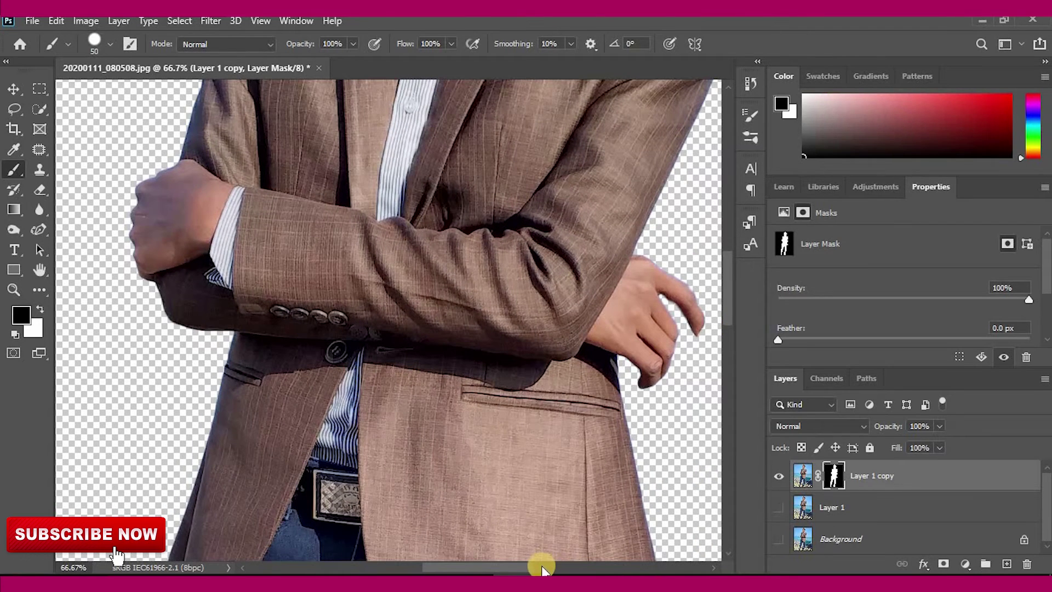
drag(516, 567, 563, 563)
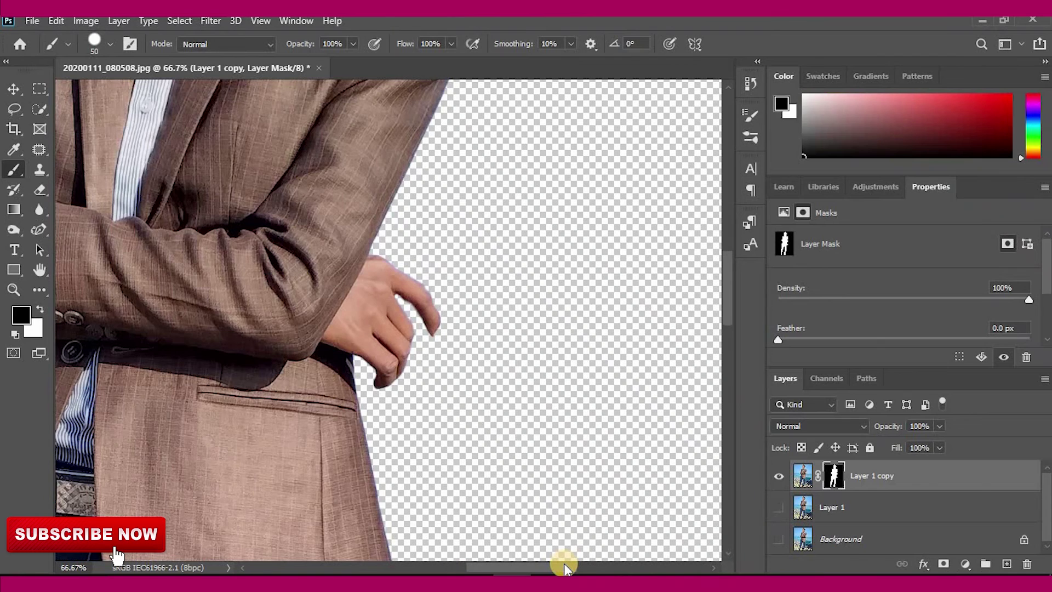
key(ctrl+plus)
key(ctrl+plus)
key(ctrl+plus)
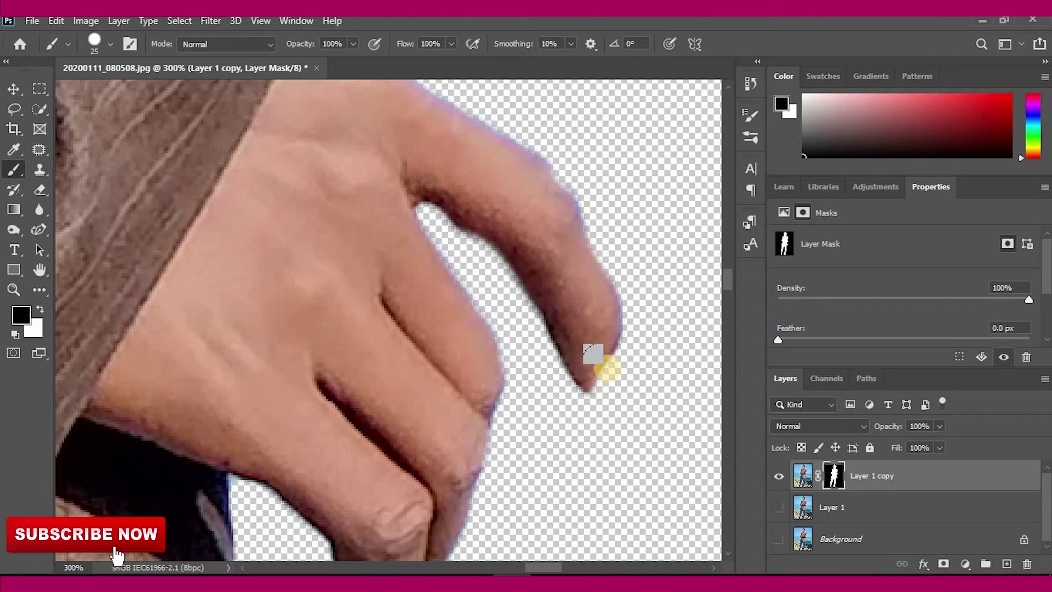
click(606, 369)
key(x)
drag(606, 369, 612, 372)
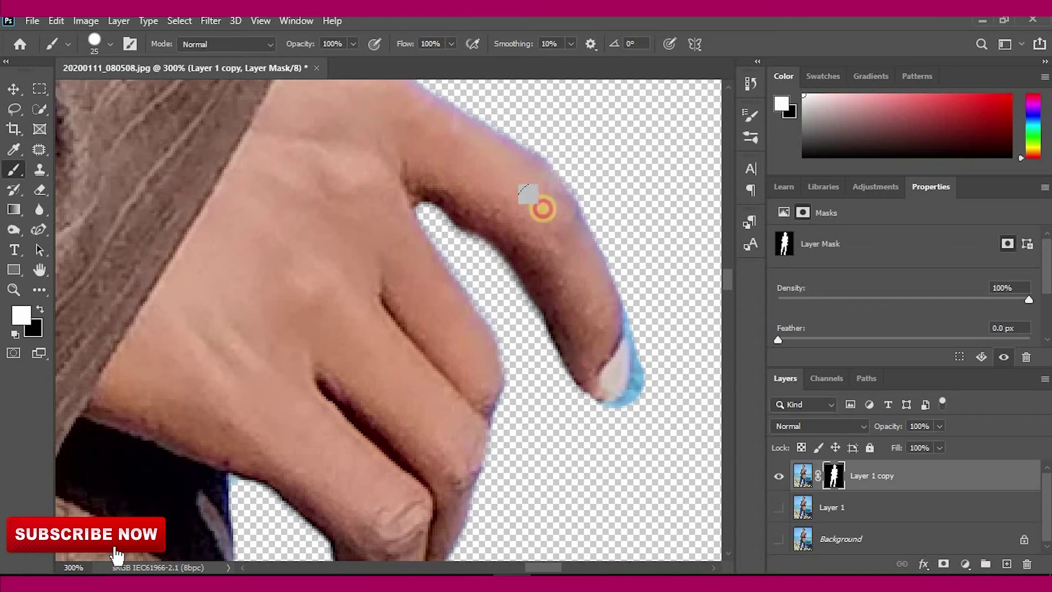
click(445, 182)
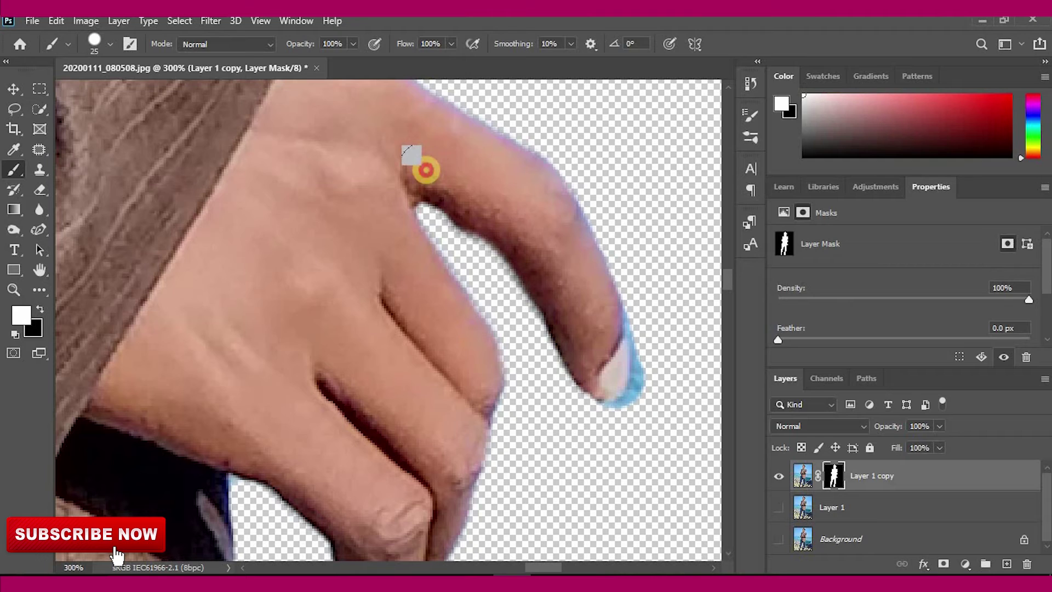
drag(426, 170, 444, 183)
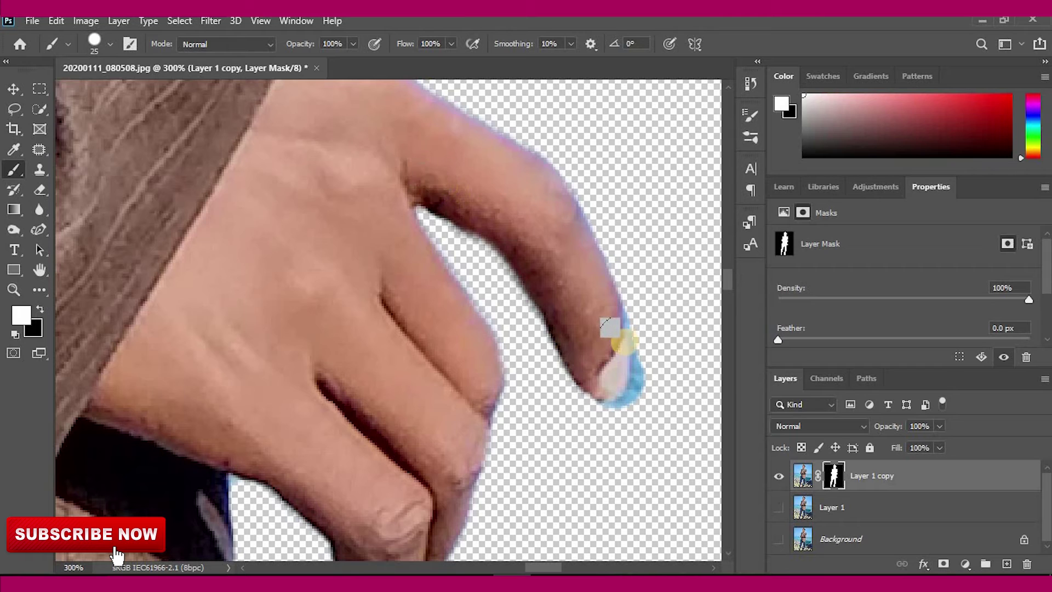
- Paint black with the 25 px brush on Layer 1 copy's mask to trim the blue background around the restored fingertip
key(x)
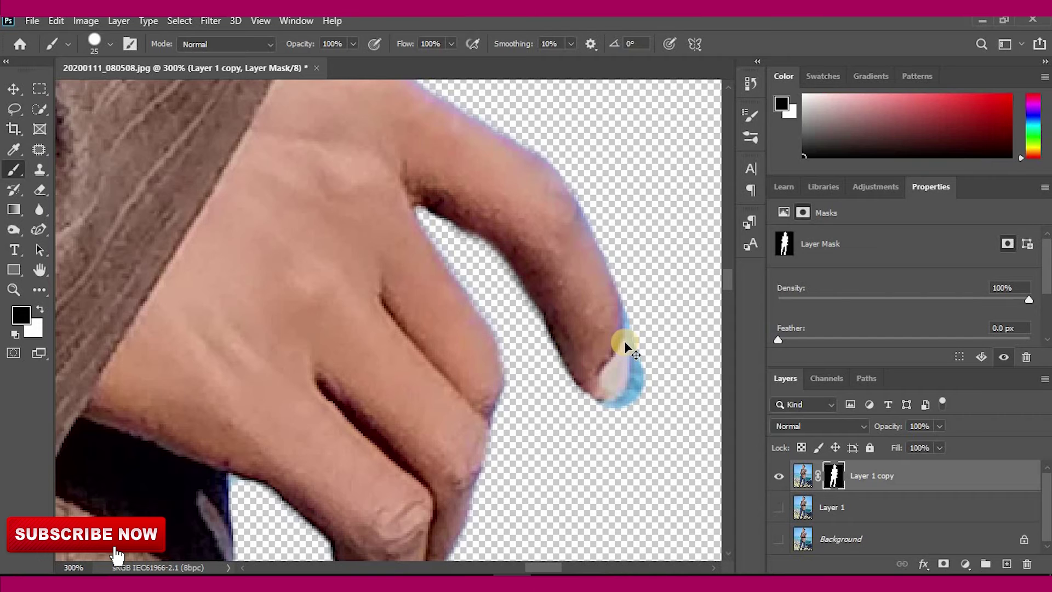
key(ctrl+plus)
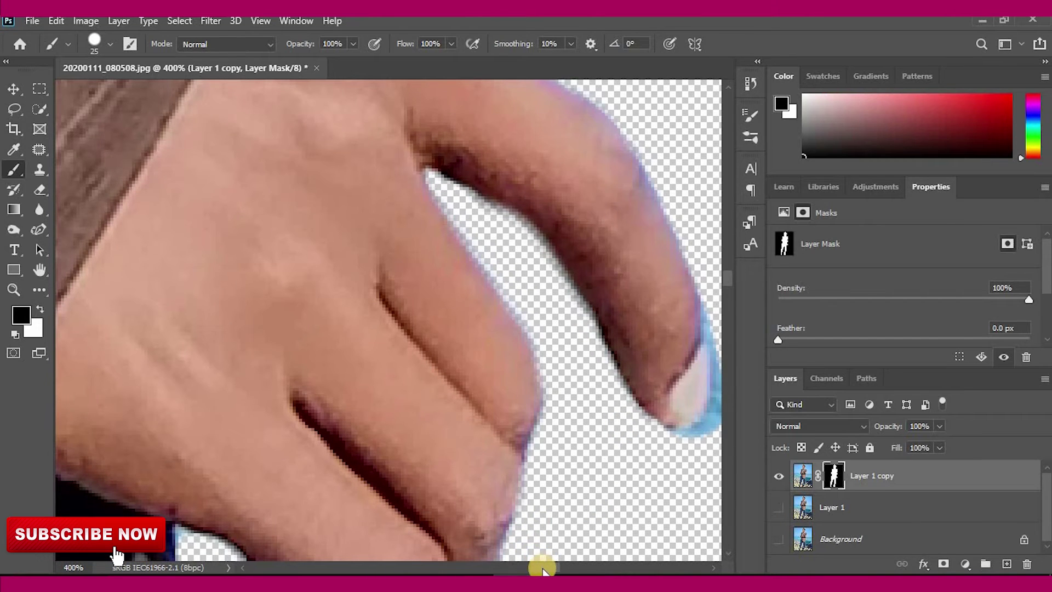
drag(542, 568, 564, 566)
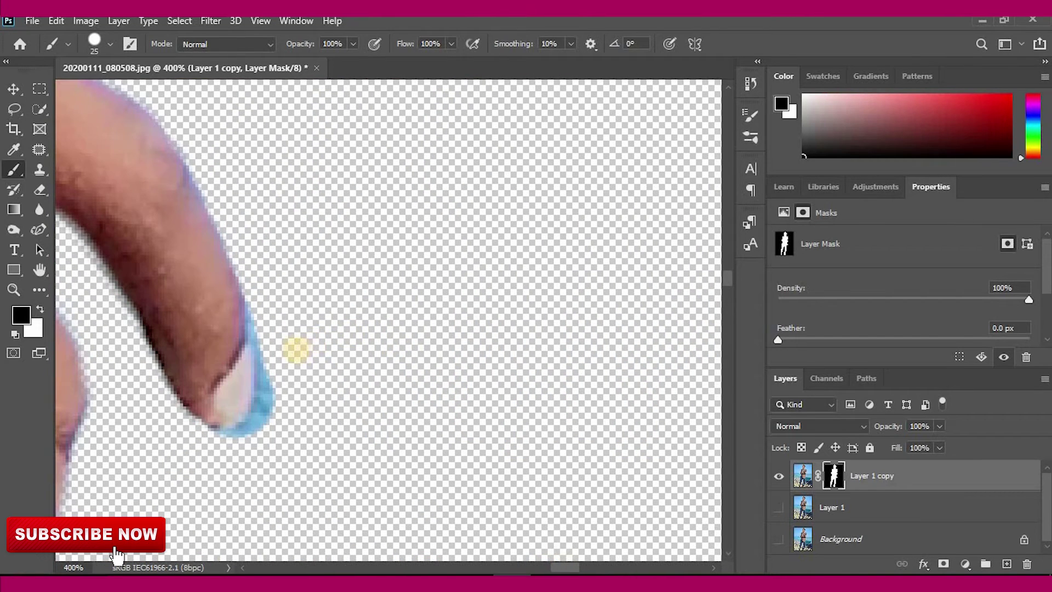
mouse_move(296, 349)
mouse_down()
mouse_move(295, 426)
mouse_move(258, 465)
mouse_move(232, 471)
mouse_move(256, 475)
mouse_move(279, 446)
mouse_move(294, 392)
mouse_move(289, 433)
mouse_up()
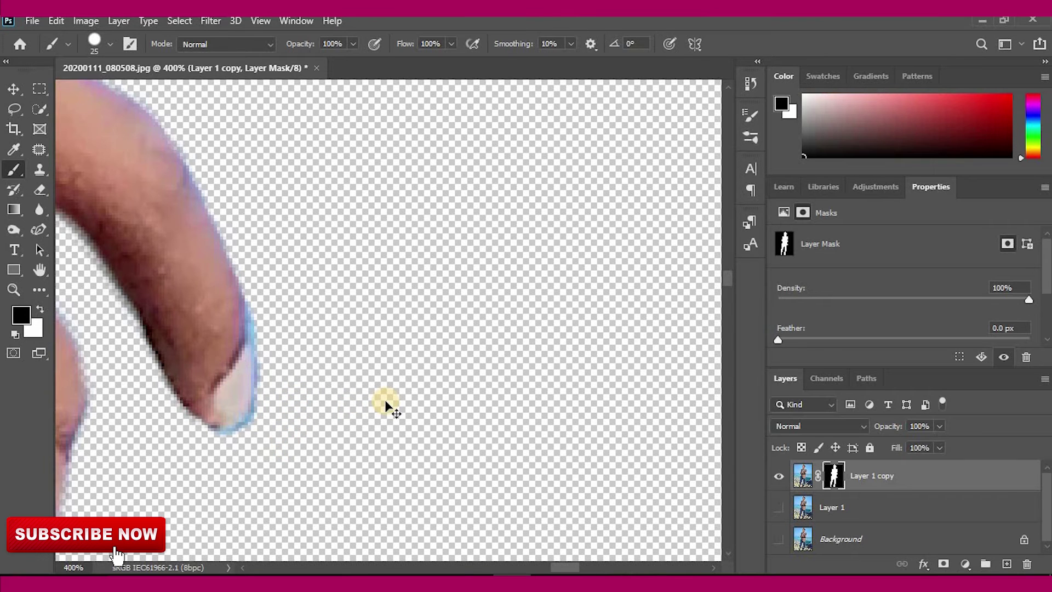
- Make the Layer 1 and Background layers visible beneath the cutout
scroll(385, 405, down, 5)
key(ctrl+0)
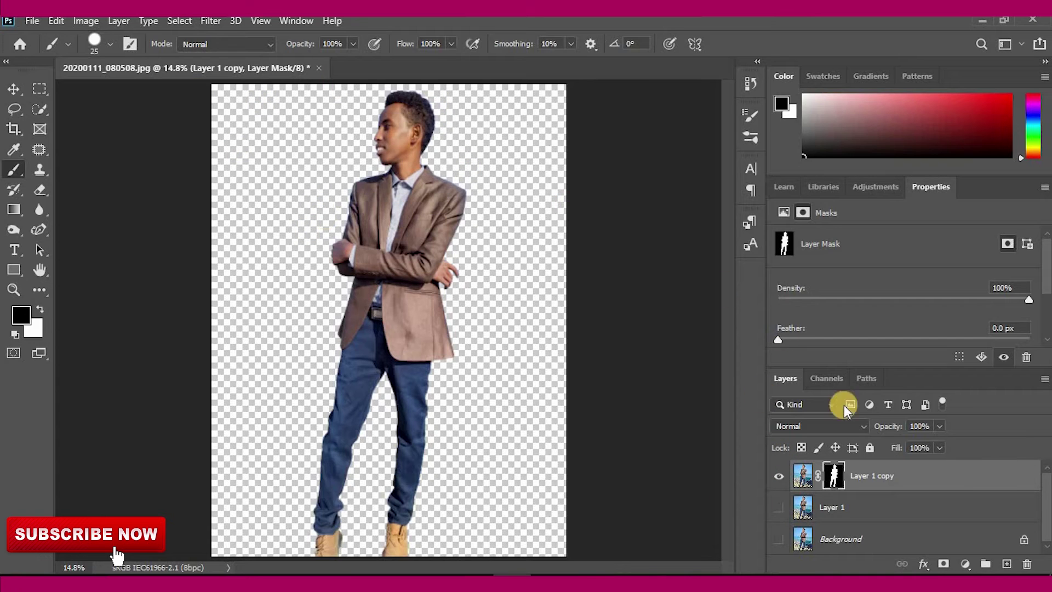
click(778, 507)
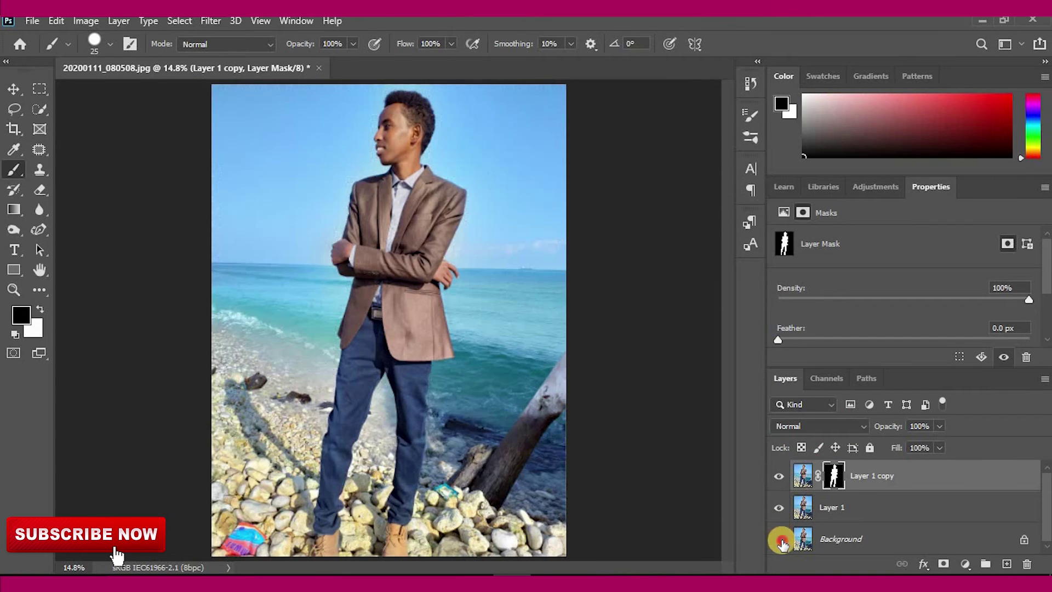
click(779, 539)
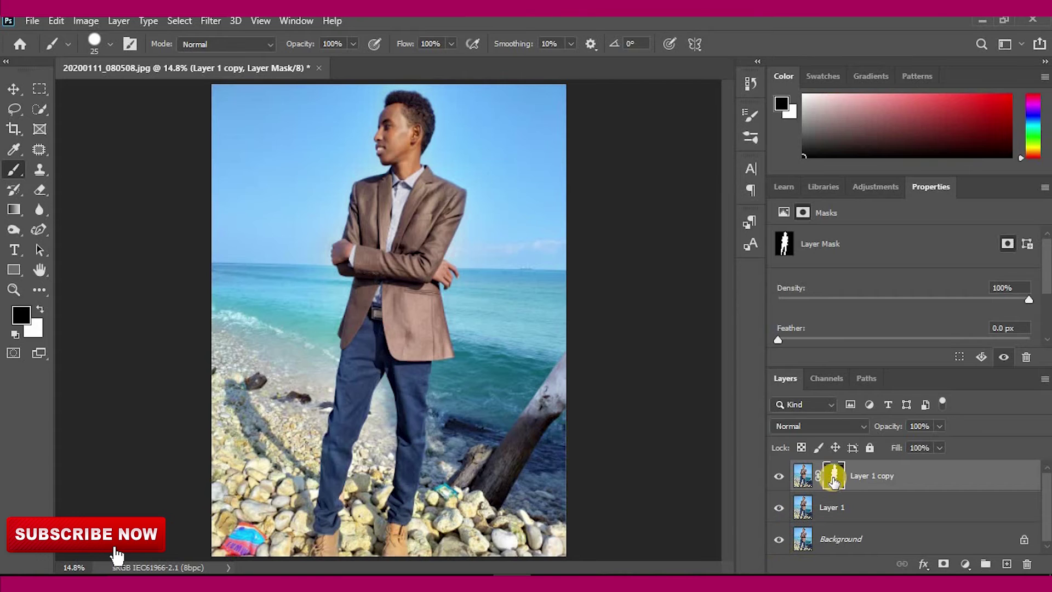
- Load the man's outline as a selection from Layer 1 copy's layer mask
click(881, 476)
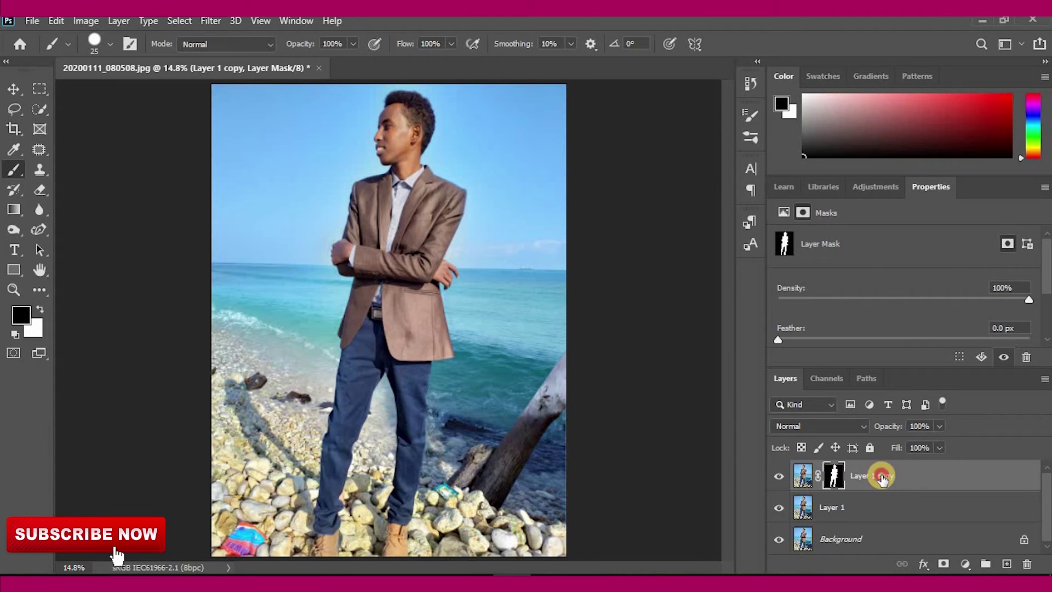
click(836, 477)
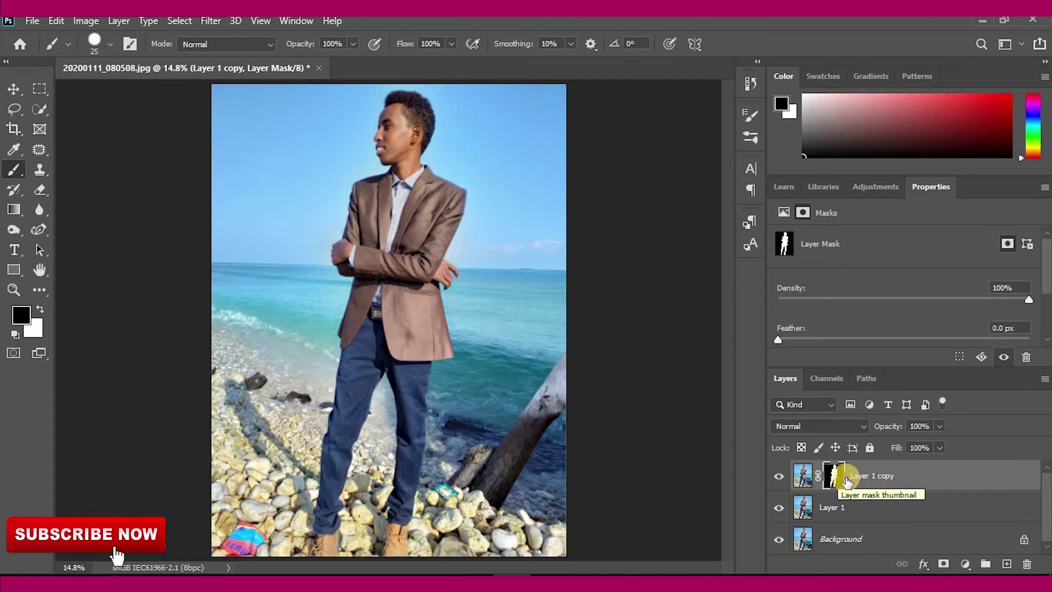
drag(833, 480, 835, 482)
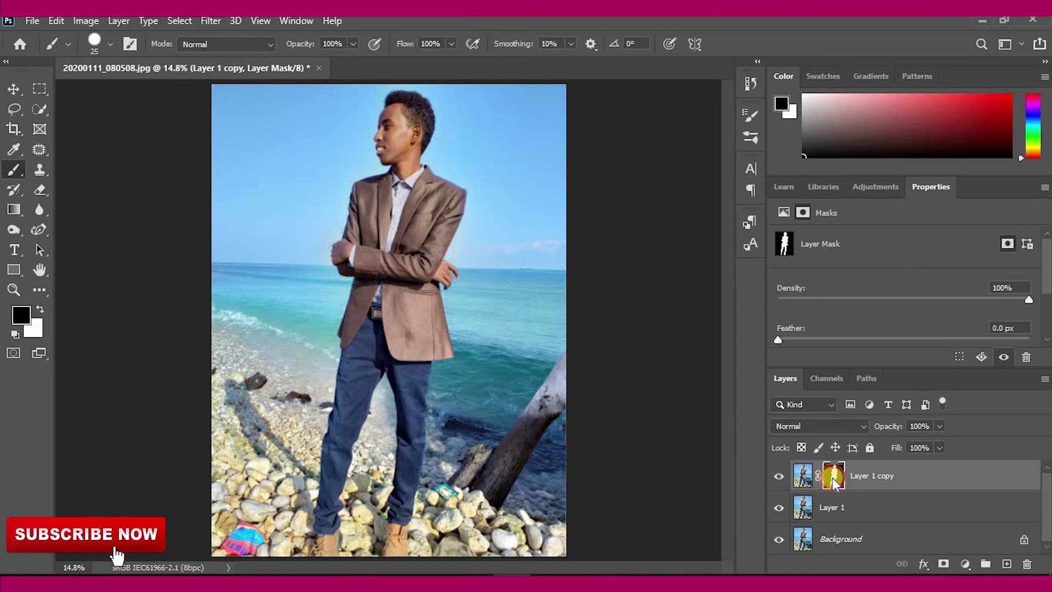
ctrl+click(833, 480)
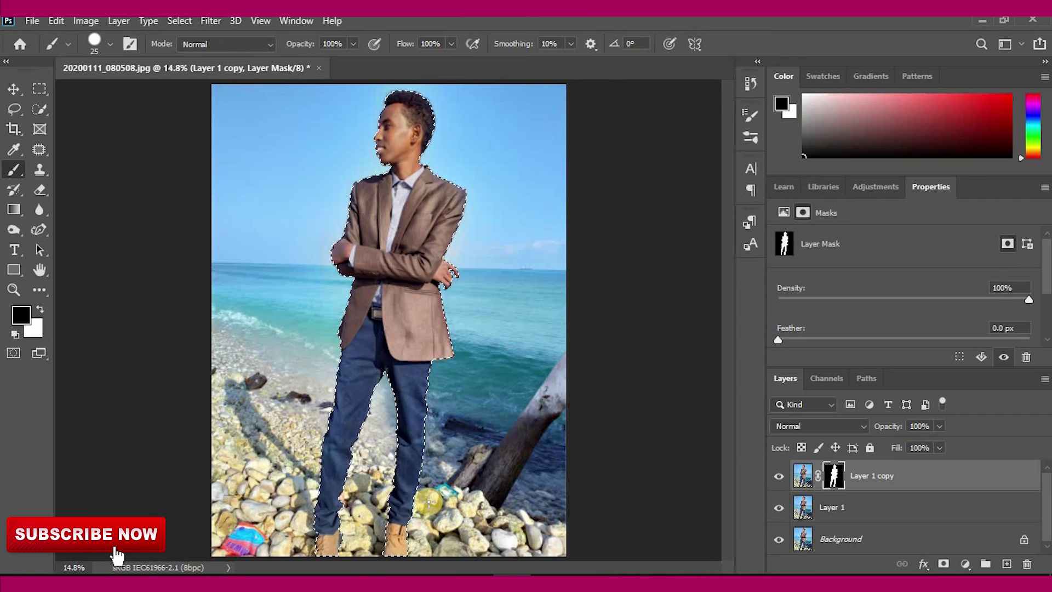
- Make Layer 1 the active layer and expand the selection around the man by 25 pixels
click(842, 501)
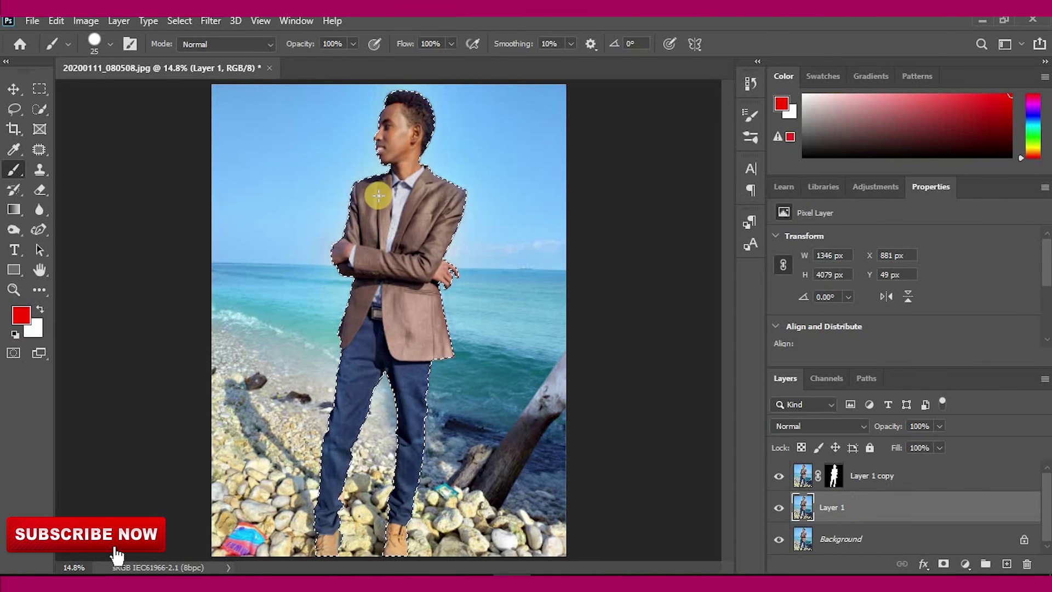
click(176, 25)
mouse_move(245, 241)
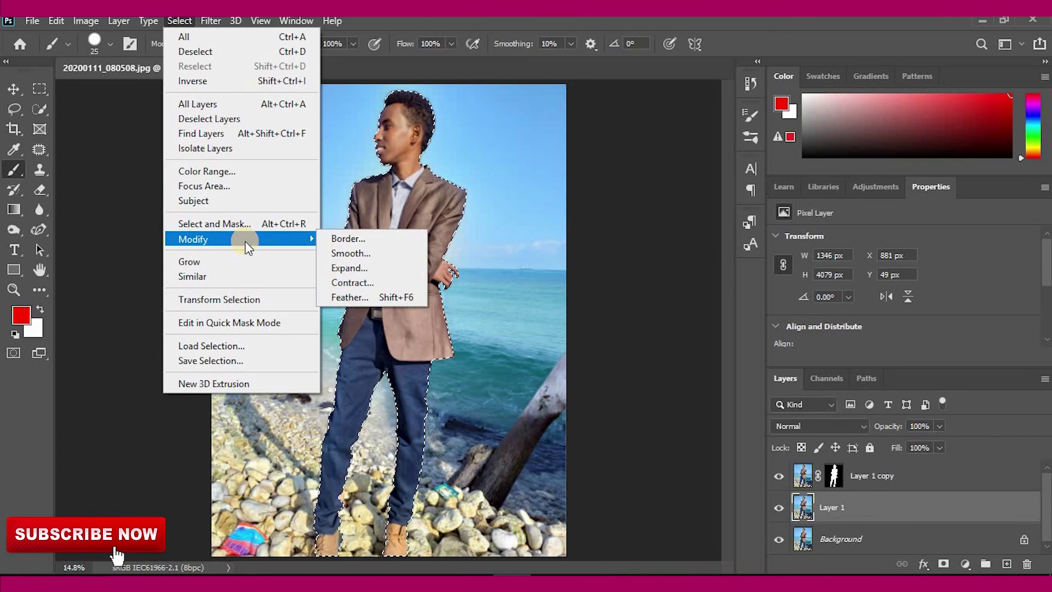
click(343, 268)
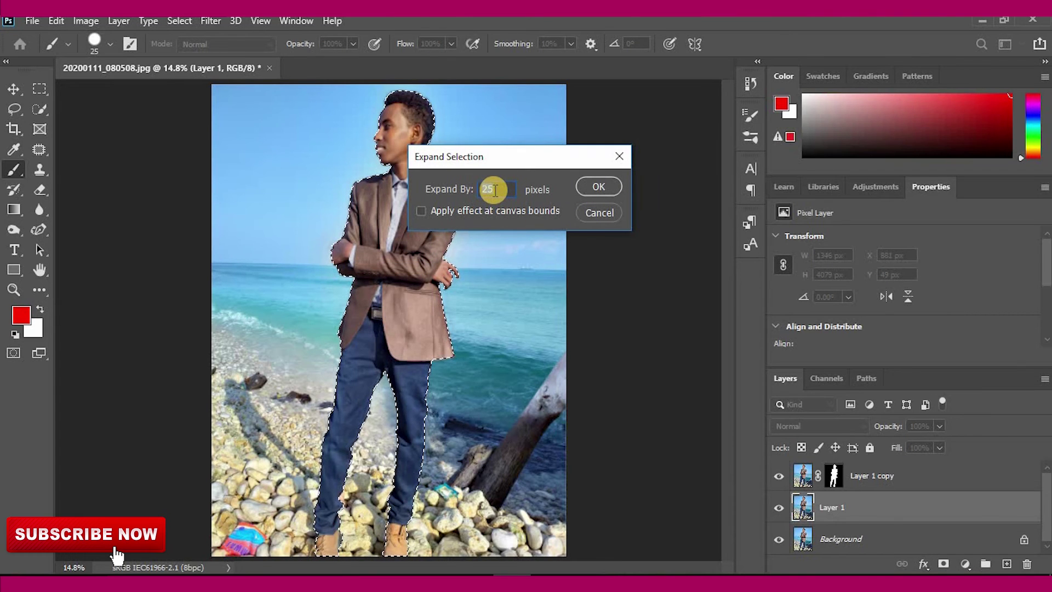
text(0)
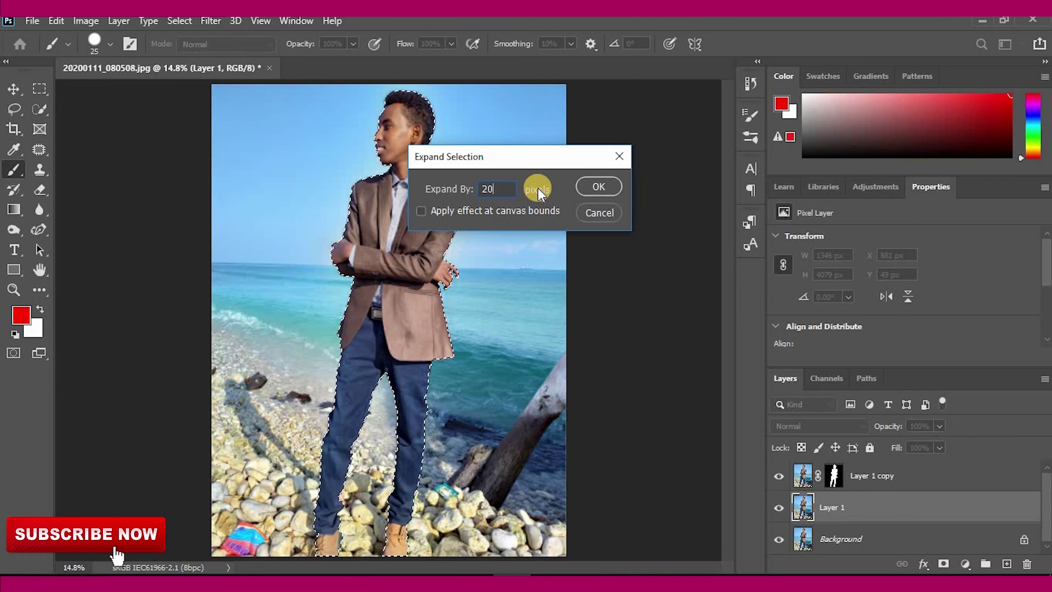
key(BackSpace)
text(5)
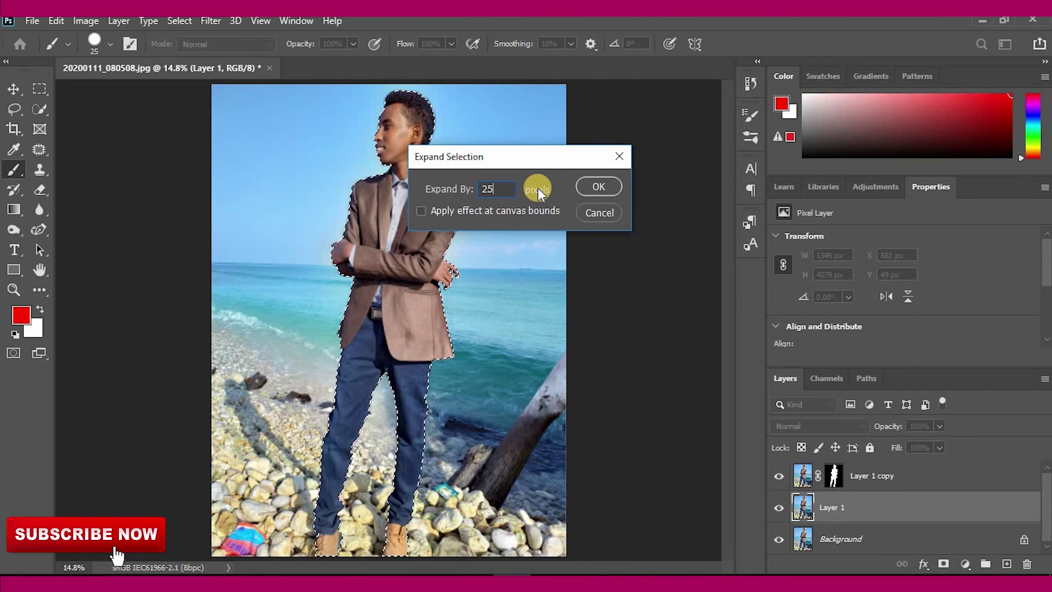
click(587, 186)
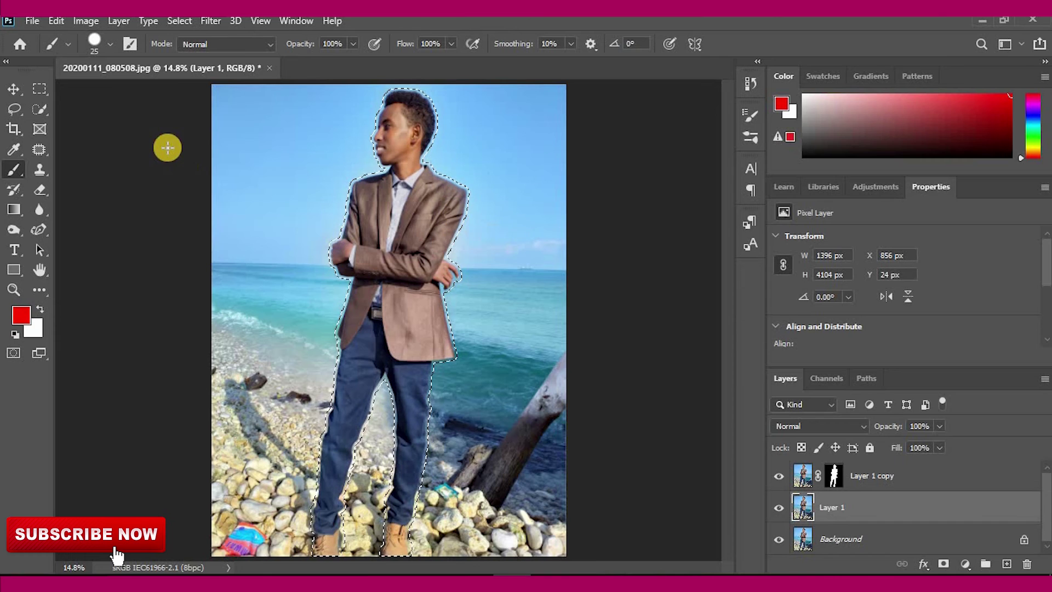
- Fill the expanded selection on Layer 1 with Content-Aware contents in Normal mode at 100% opacity
click(58, 22)
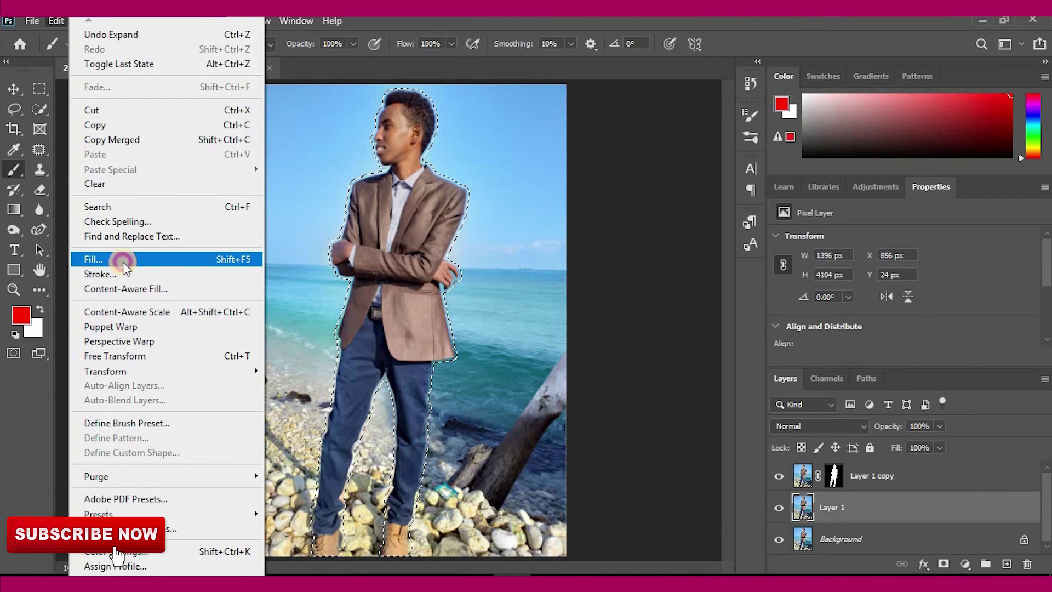
click(122, 262)
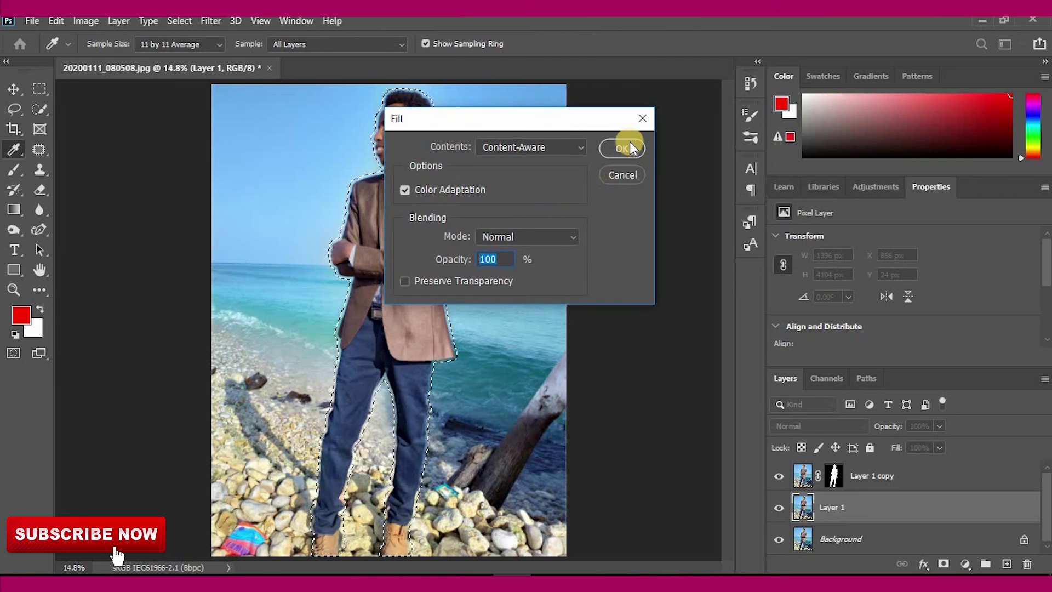
click(577, 149)
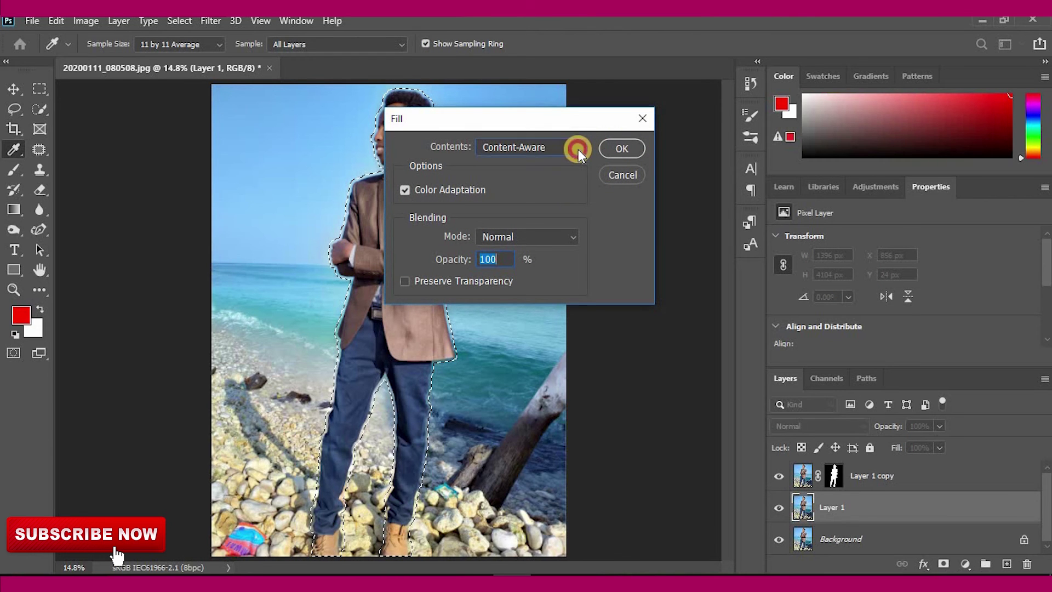
click(551, 221)
click(625, 156)
key(b)
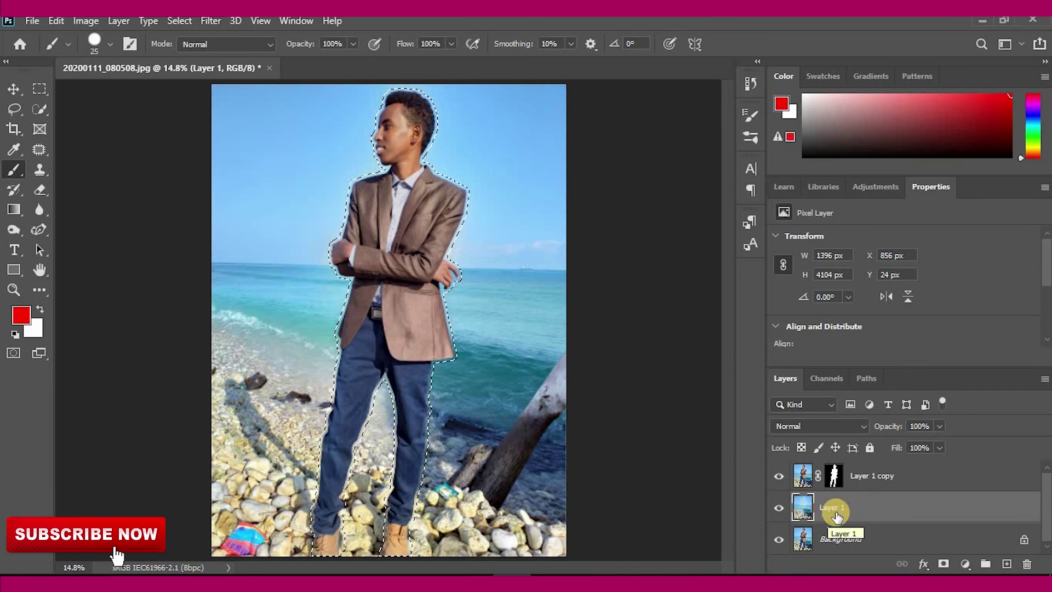
- Hide Layer 1 copy to expose the filled background, and deselect the man's outline
click(778, 476)
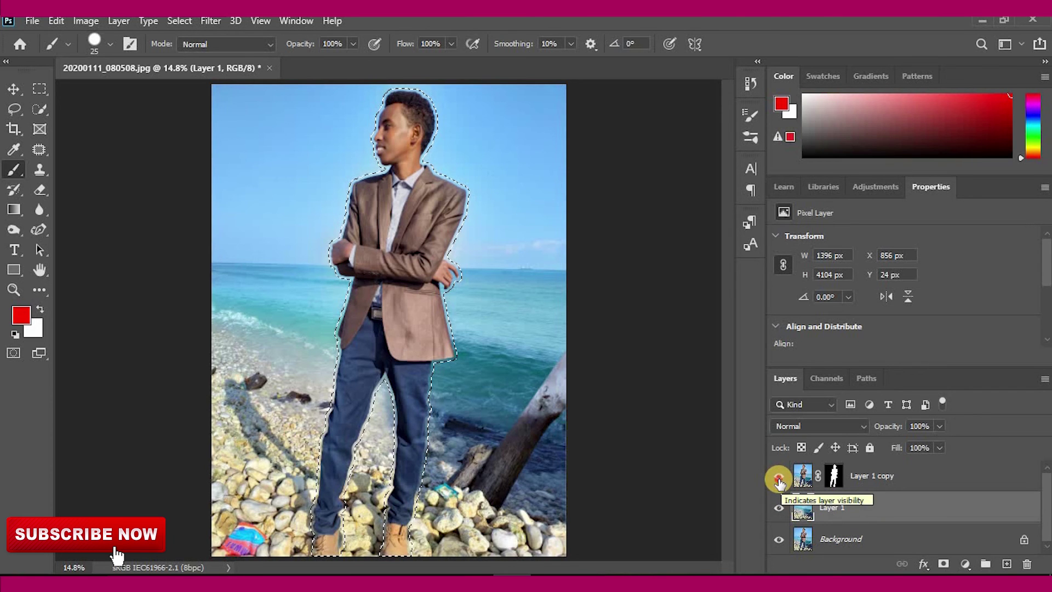
click(779, 476)
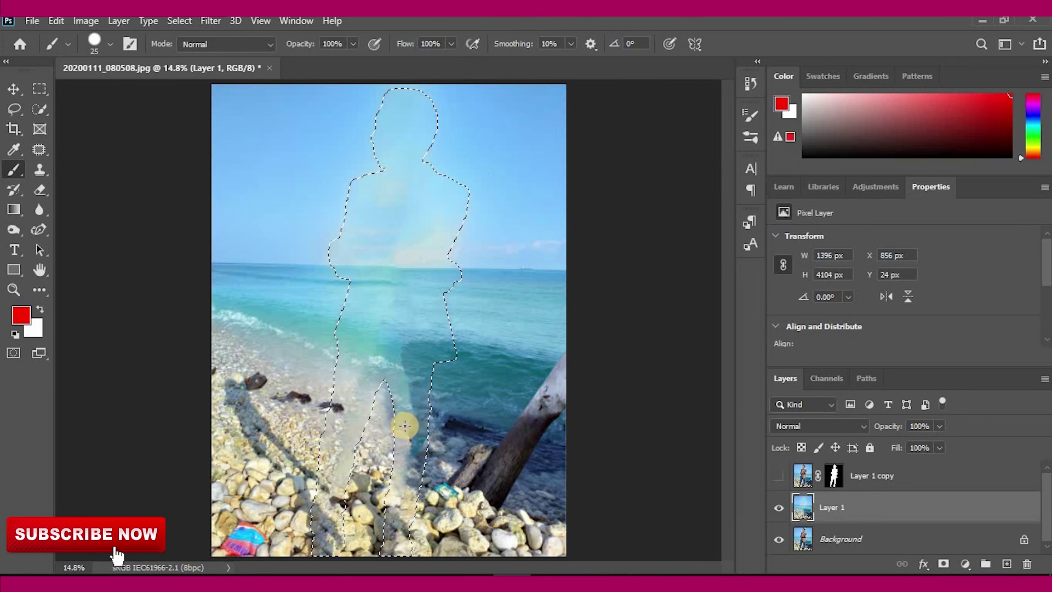
key(ctrl+d)
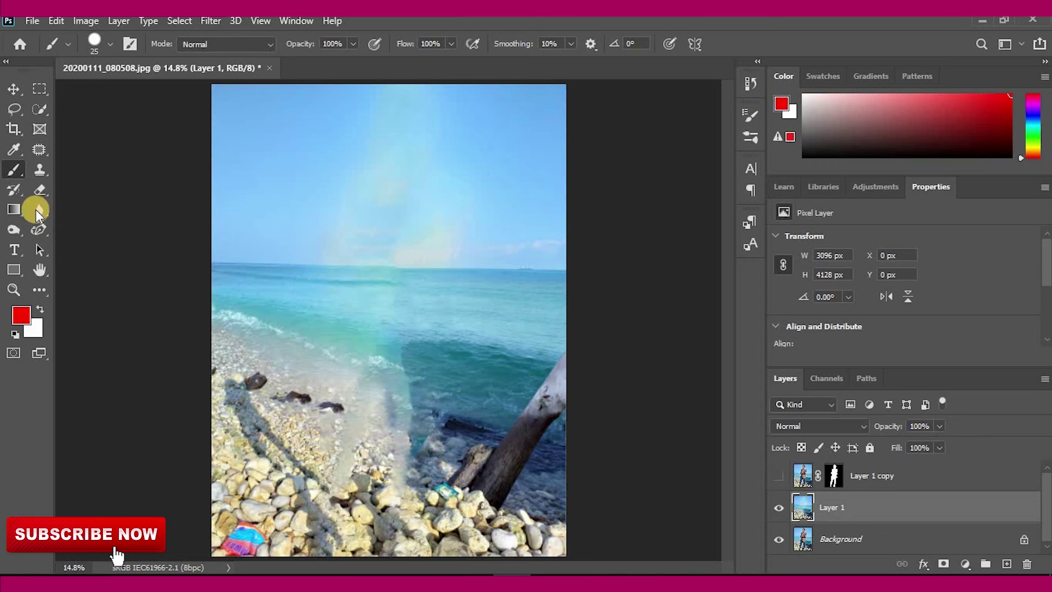
- Clone clean sky over the smeared fill in Layer 1's sky with the 700 px Clone Stamp
click(38, 168)
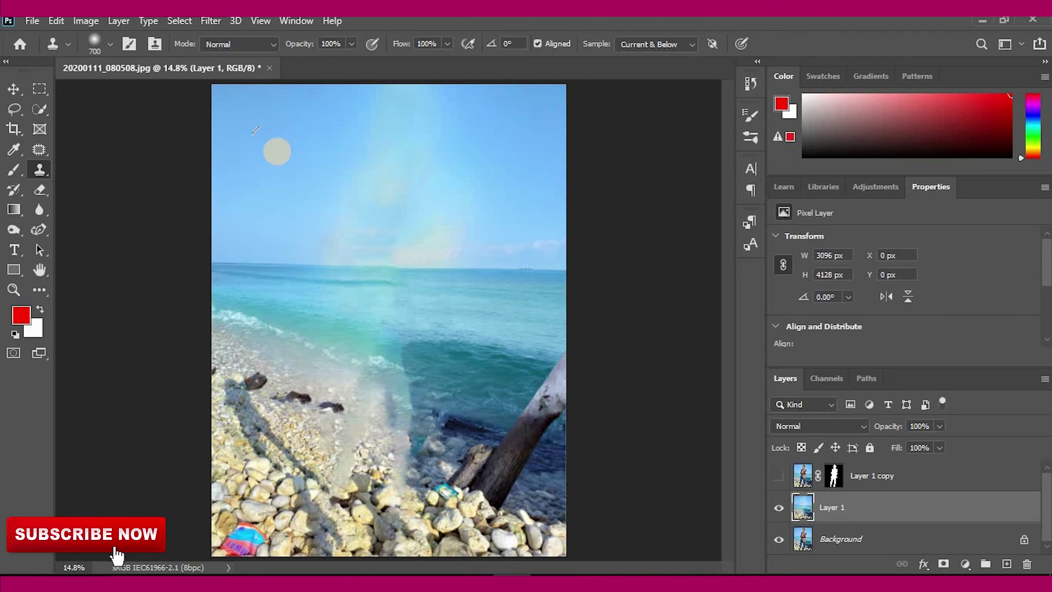
drag(395, 122, 395, 138)
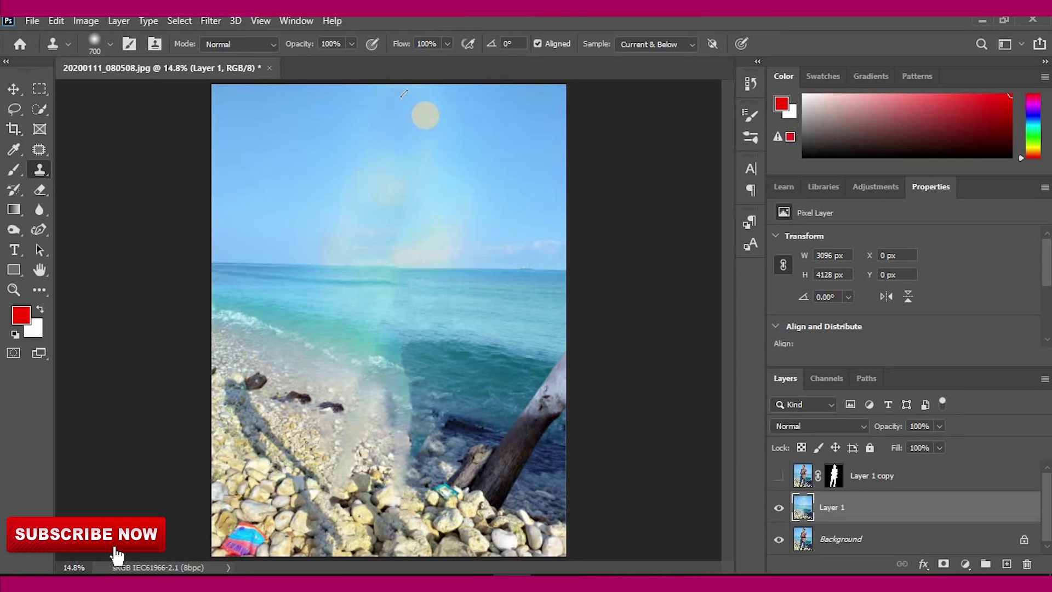
alt+click(493, 122)
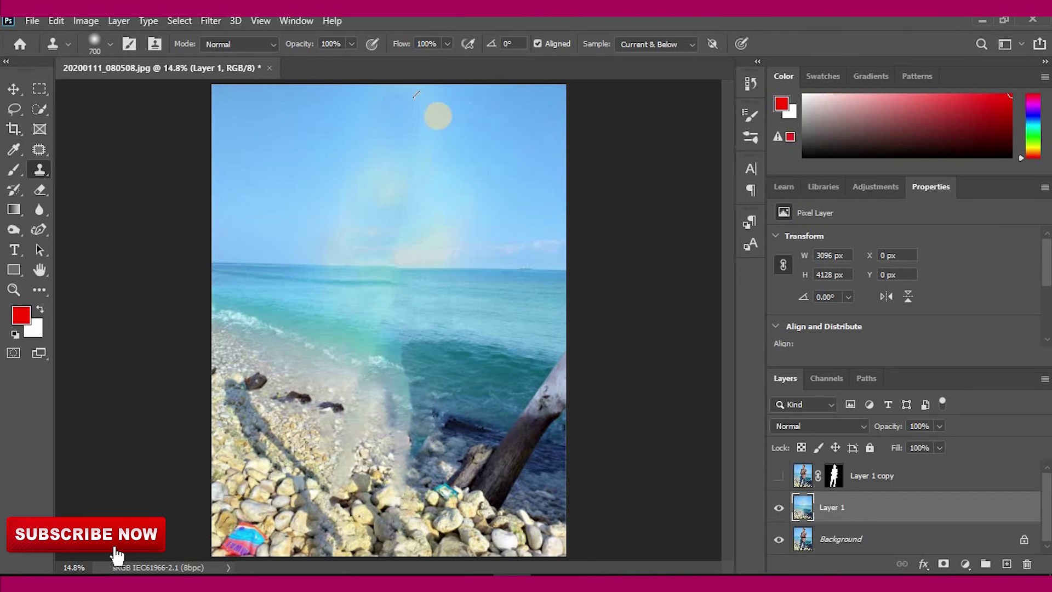
mouse_move(405, 173)
mouse_down()
mouse_move(366, 173)
mouse_move(416, 195)
mouse_move(416, 242)
mouse_up()
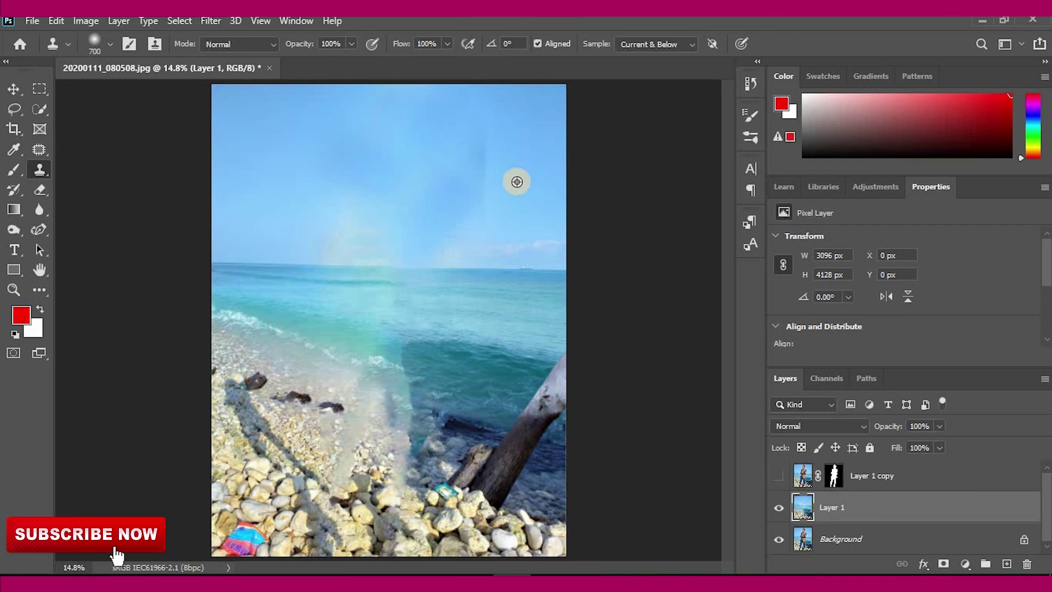
mouse_move(360, 225)
mouse_down()
mouse_move(371, 237)
mouse_move(478, 232)
mouse_move(524, 195)
mouse_move(510, 215)
mouse_up()
mouse_move(460, 240)
mouse_down()
mouse_move(413, 225)
mouse_move(507, 236)
mouse_up()
- Clone sky over the remaining smears just above the horizon, and sea water over the pale patch below it
alt+click(263, 193)
mouse_move(311, 211)
mouse_down()
mouse_move(312, 223)
mouse_move(417, 227)
mouse_up()
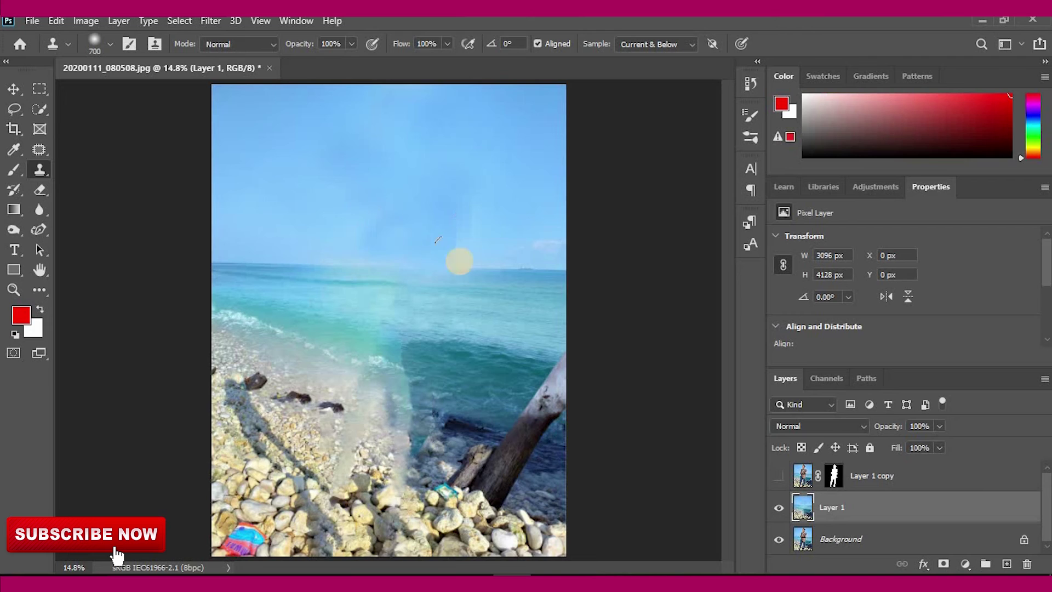
mouse_move(439, 312)
mouse_down()
mouse_move(335, 305)
mouse_move(395, 298)
mouse_move(298, 304)
mouse_move(361, 309)
mouse_up()
click(430, 319)
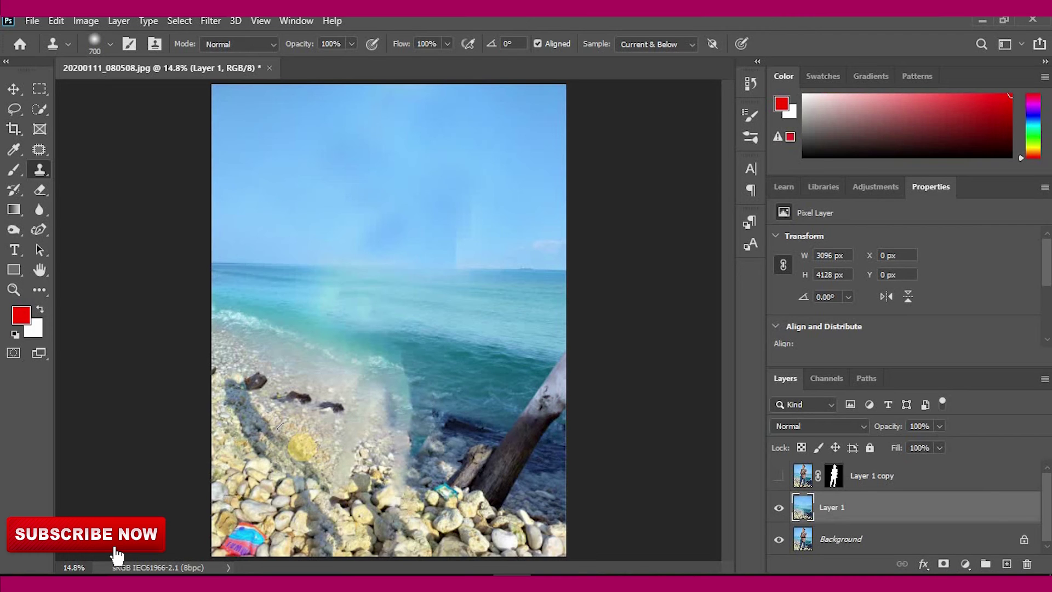
- Clone pebbles from the beach over the smeared fill where the man's legs and feet stood
key(alt)
alt+click(302, 444)
click(344, 453)
click(348, 476)
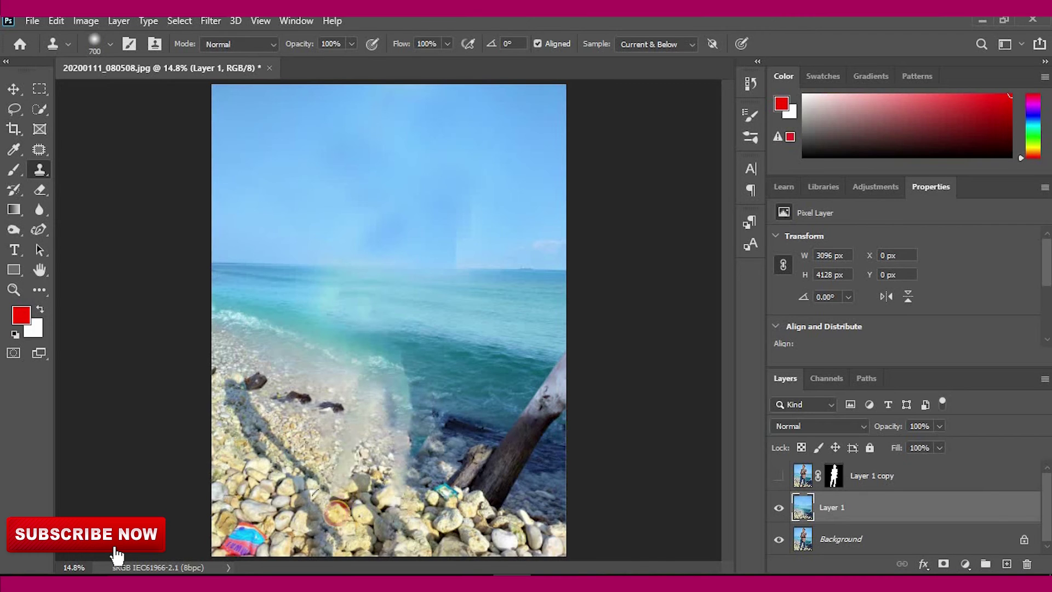
click(337, 514)
click(353, 512)
click(383, 492)
click(449, 504)
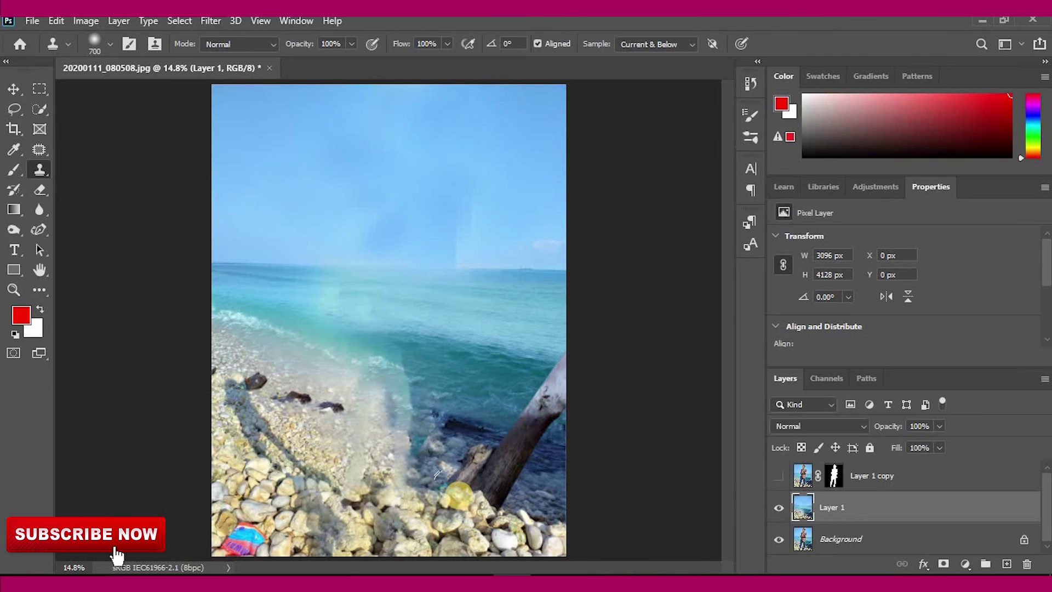
- Clone shoreline texture over the remaining smears between the pebbles and the dark water beside the driftwood
click(463, 484)
click(432, 440)
click(433, 439)
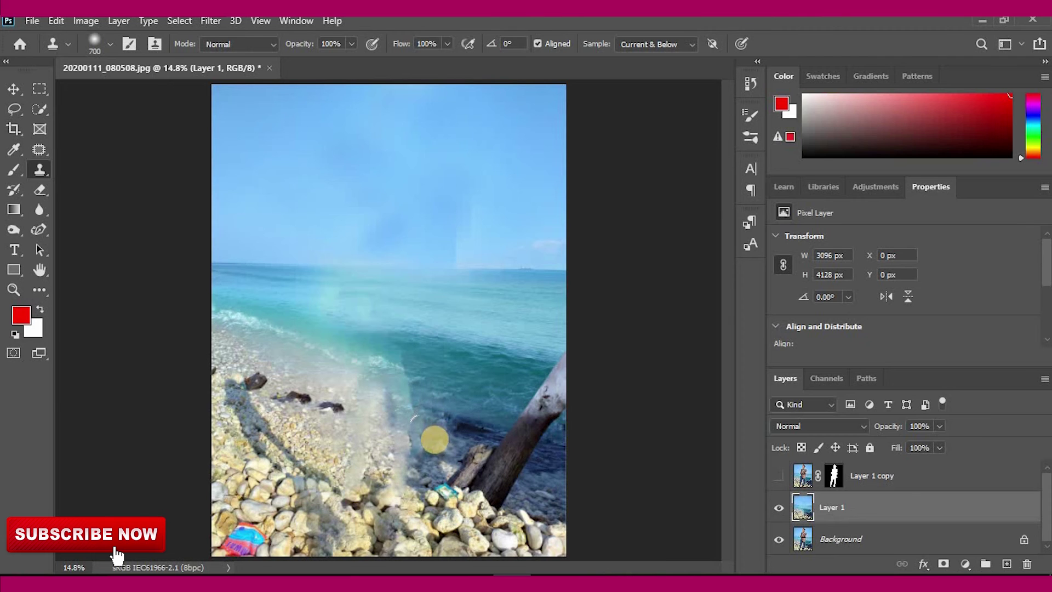
click(433, 439)
click(430, 439)
click(395, 439)
mouse_move(395, 439)
mouse_down()
mouse_move(372, 517)
mouse_move(355, 483)
mouse_move(368, 503)
mouse_up()
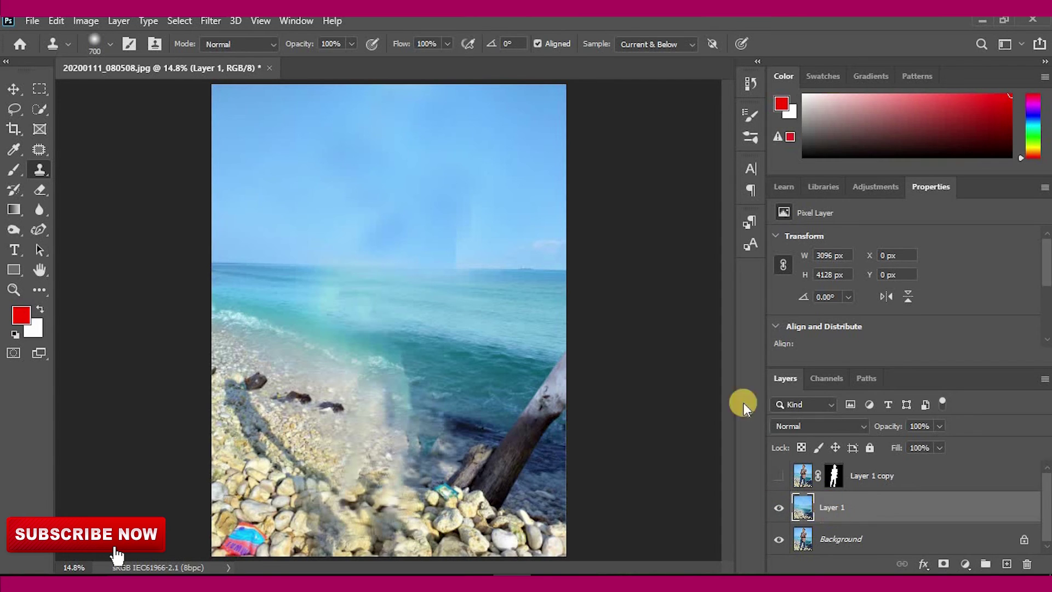
- Apply a Gaussian Blur with a radius of 20.8 pixels to the beach background on Layer 1
click(210, 20)
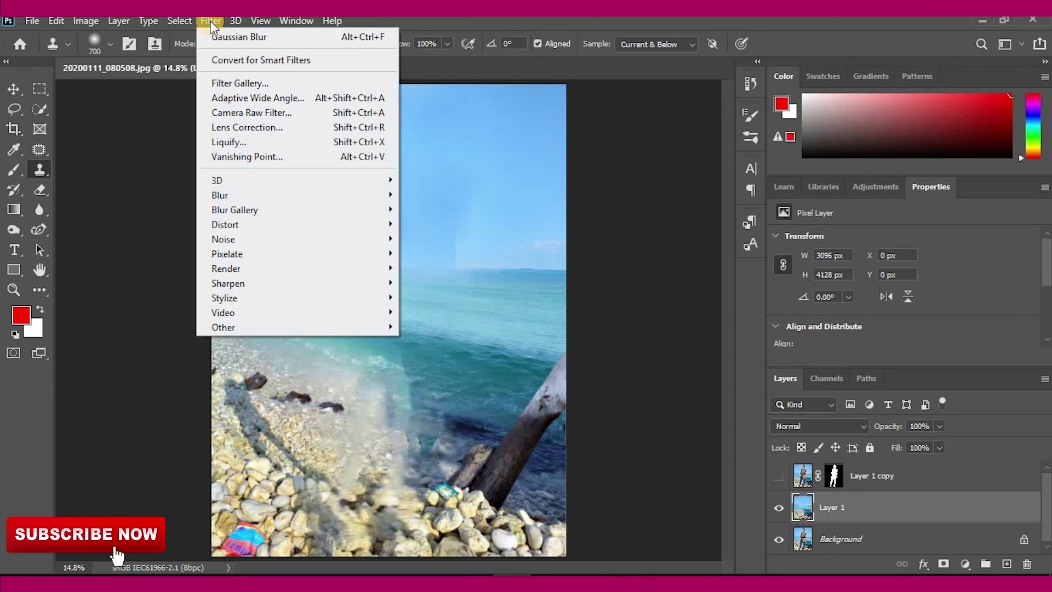
mouse_move(384, 194)
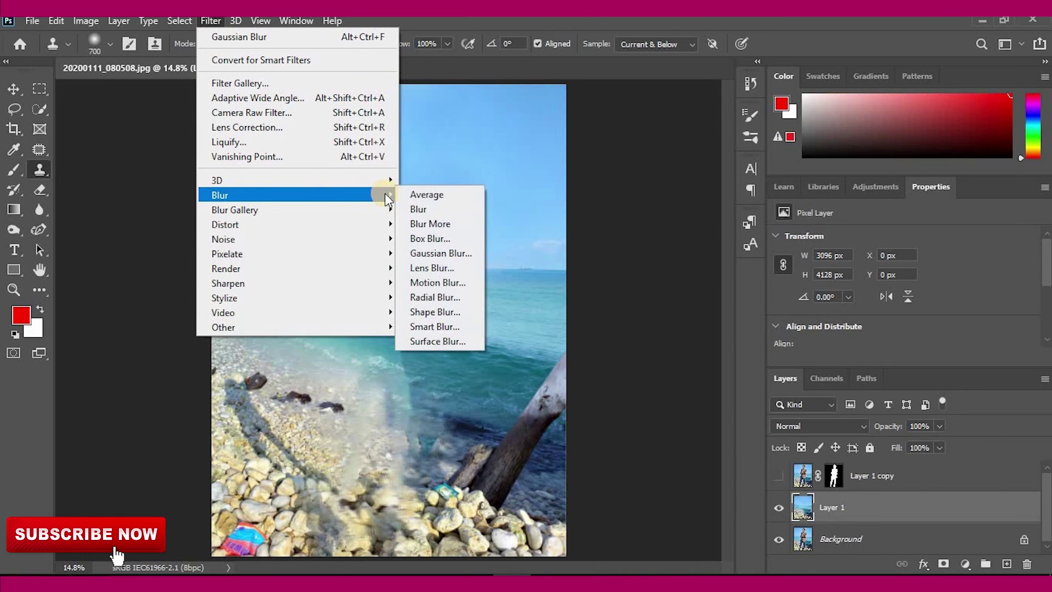
click(436, 252)
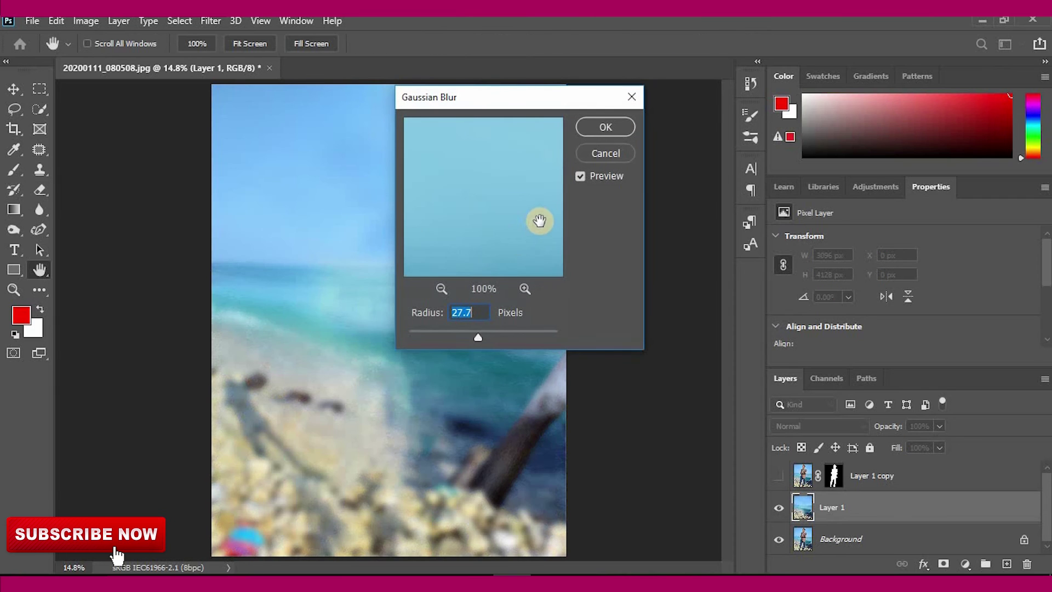
click(444, 291)
click(445, 293)
click(445, 292)
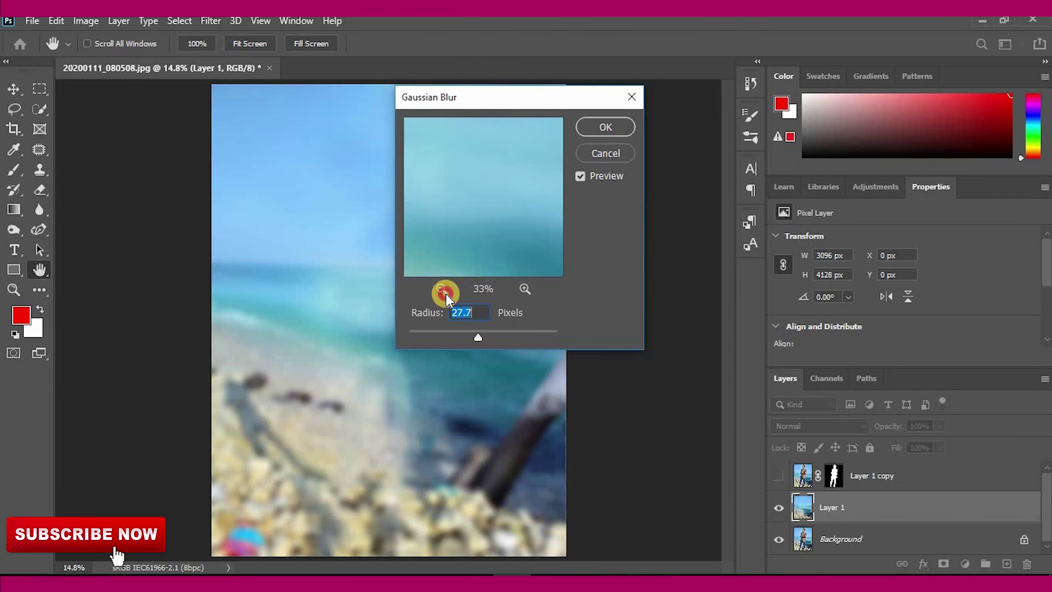
click(446, 294)
click(446, 293)
click(446, 294)
click(445, 294)
click(446, 294)
click(446, 295)
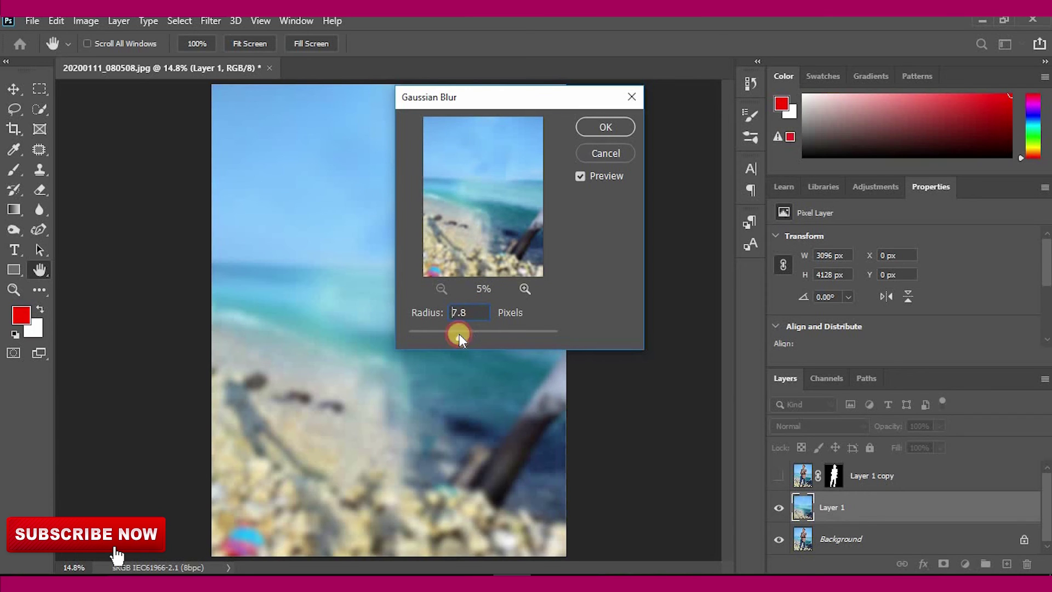
drag(480, 333, 413, 334)
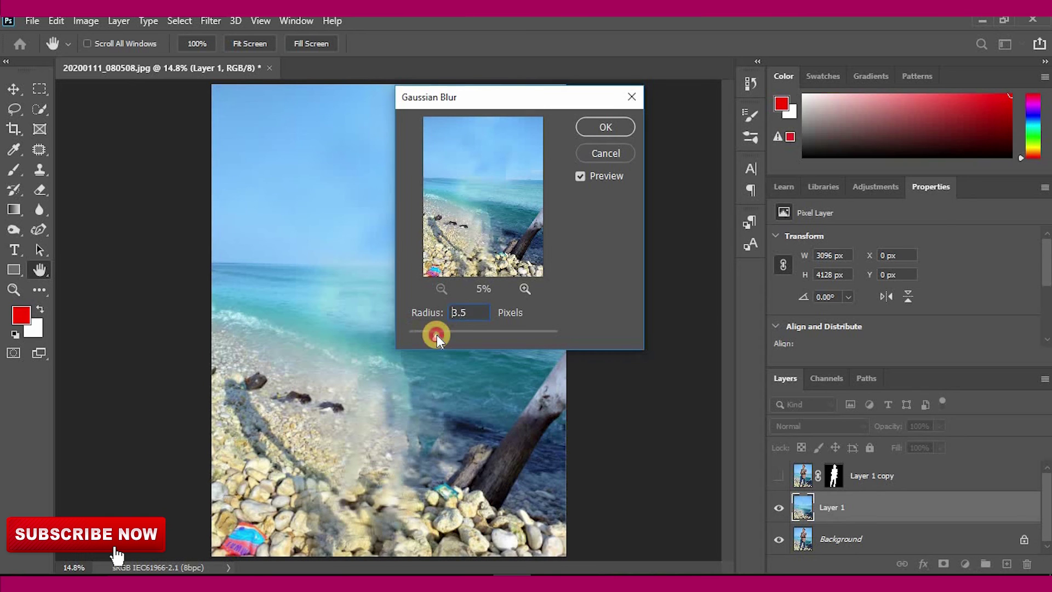
mouse_move(455, 336)
mouse_down()
mouse_move(486, 340)
mouse_move(448, 341)
mouse_up()
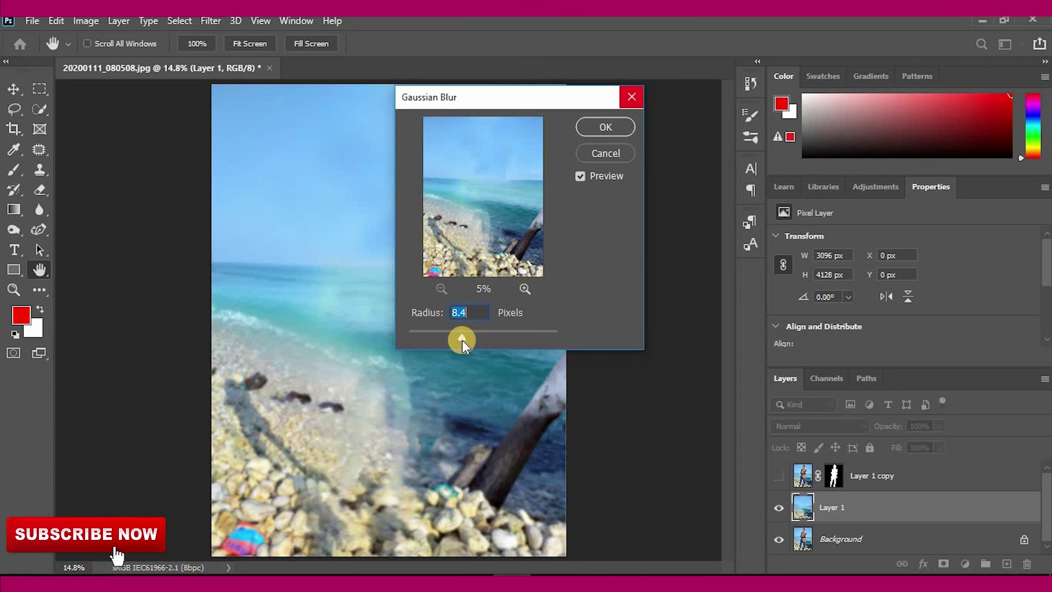
drag(471, 340, 475, 340)
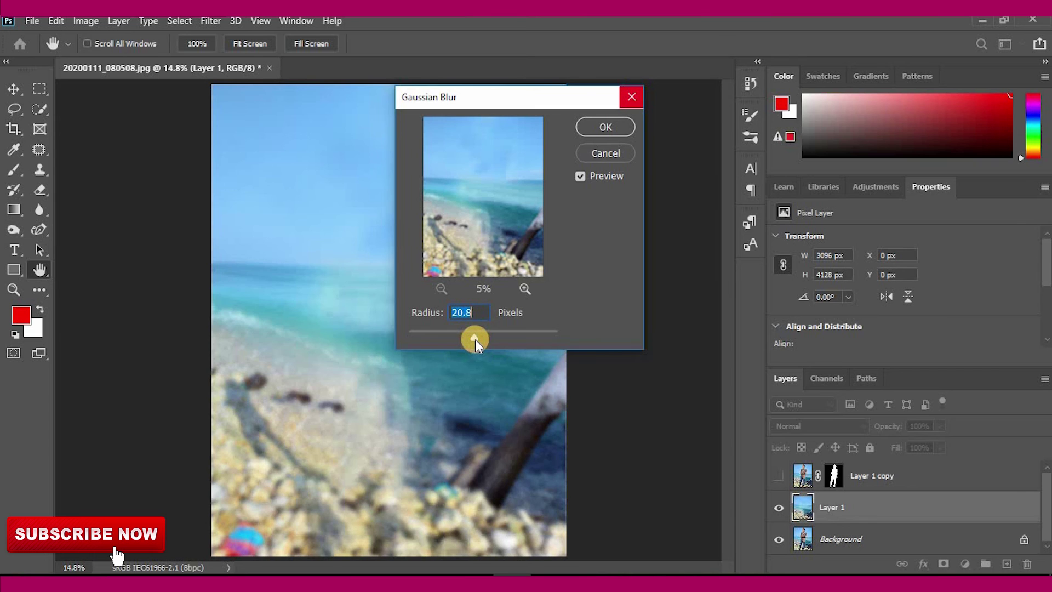
click(605, 128)
- Show the masked cutout on Layer 1 copy over the blurred background and switch to the Move tool
key(s)
click(777, 477)
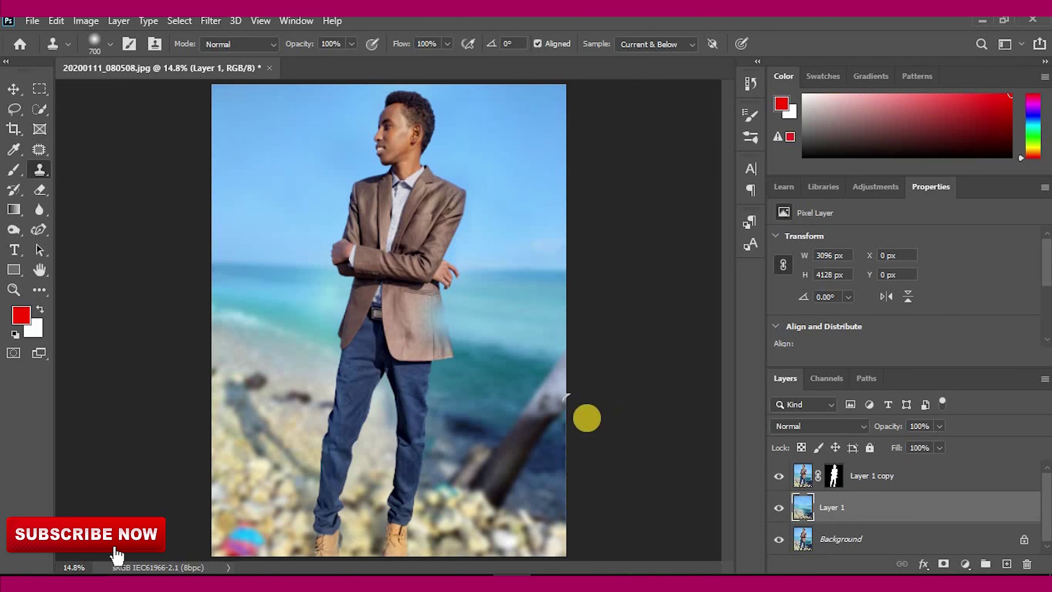
key(ctrl+minus)
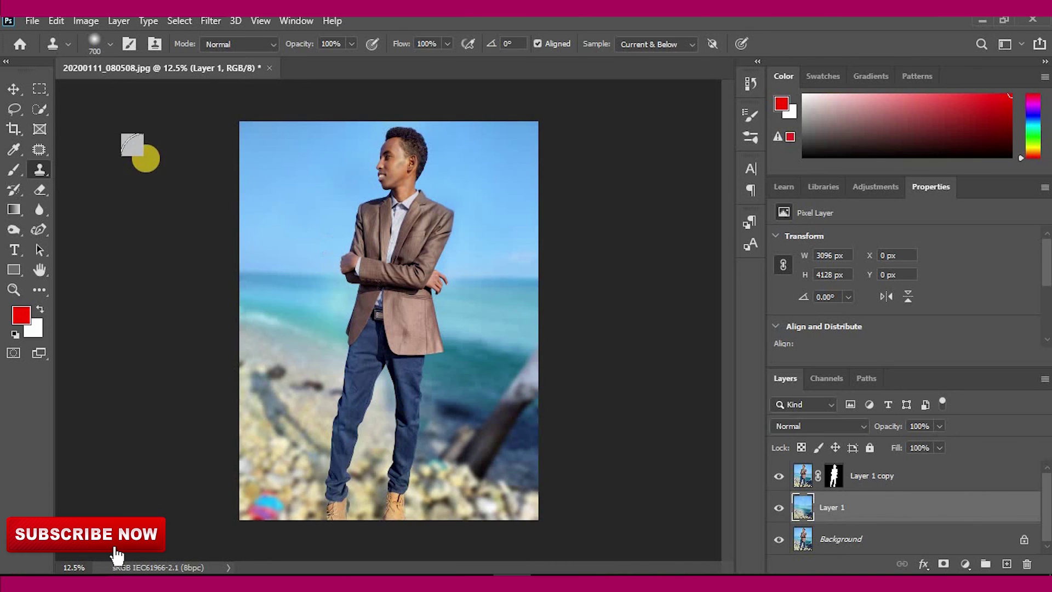
click(13, 89)
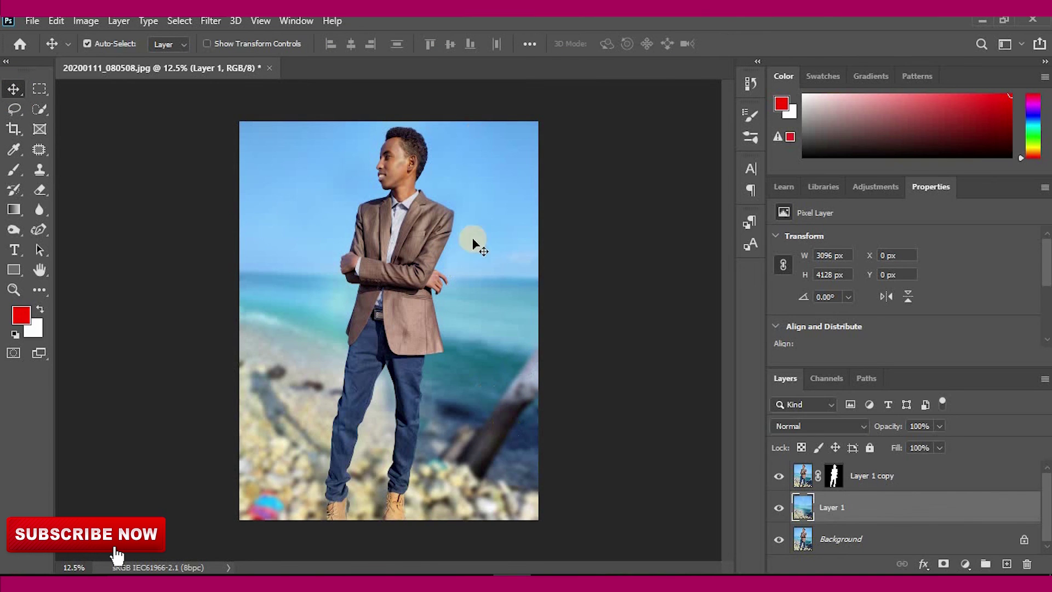